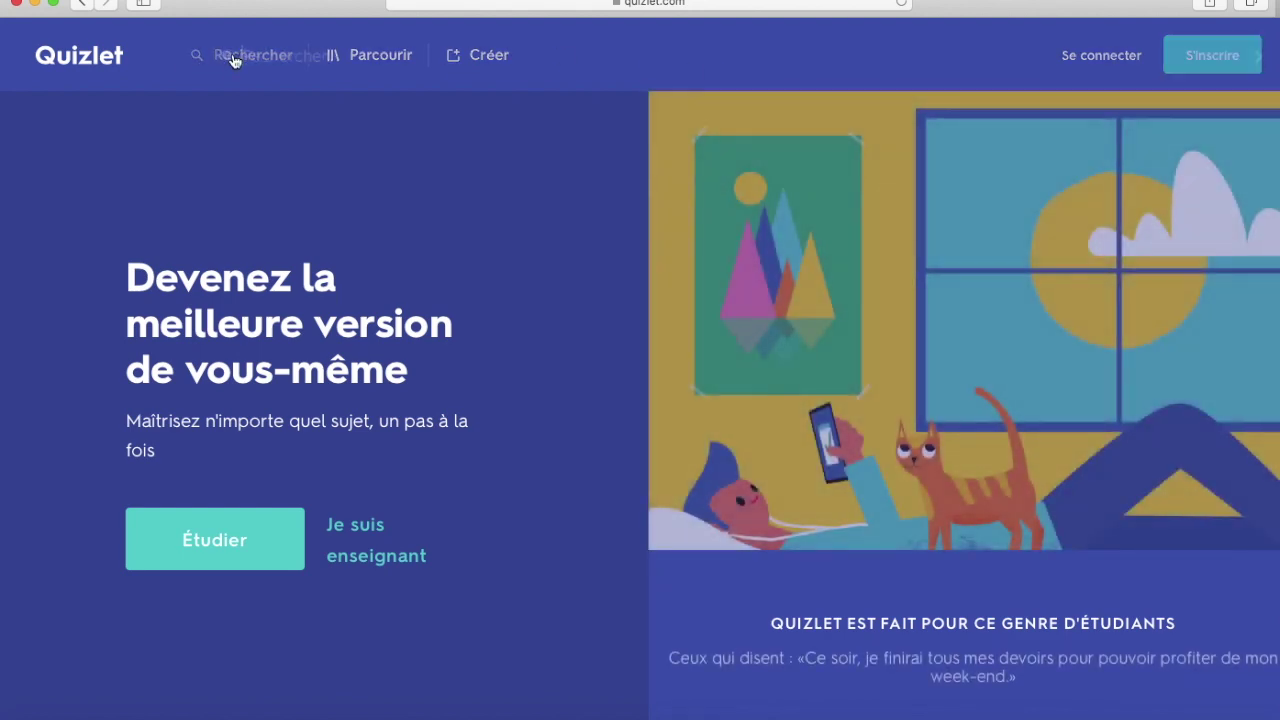
Step: Search Quizlet for "table de 2" and look through the lists found
left_click(259, 55)
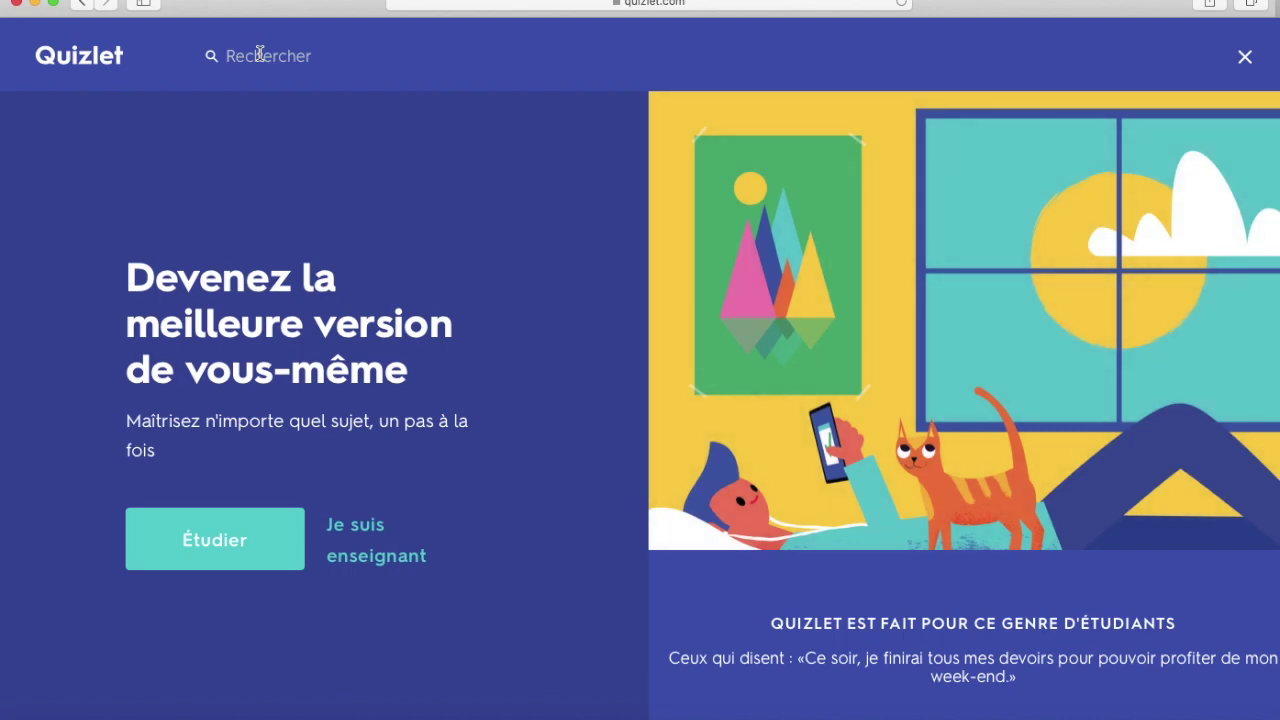
type("tav")
type("ble de ")
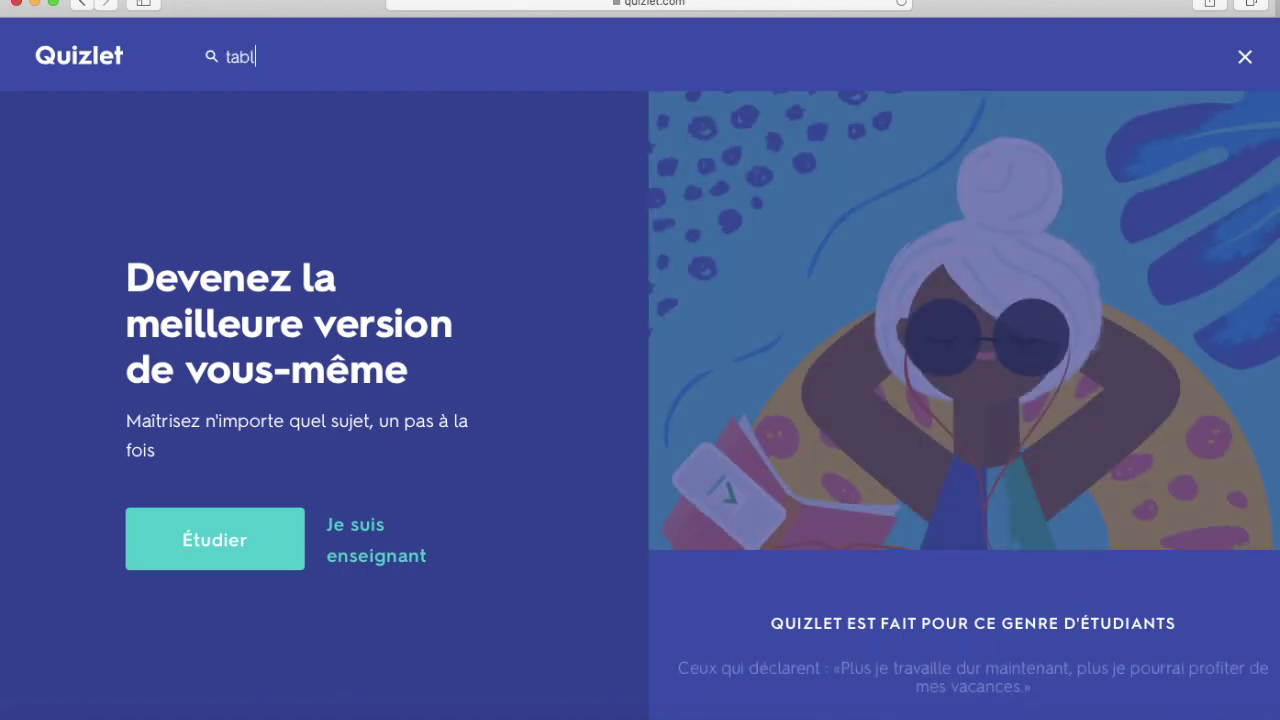
type("2")
key("Return")
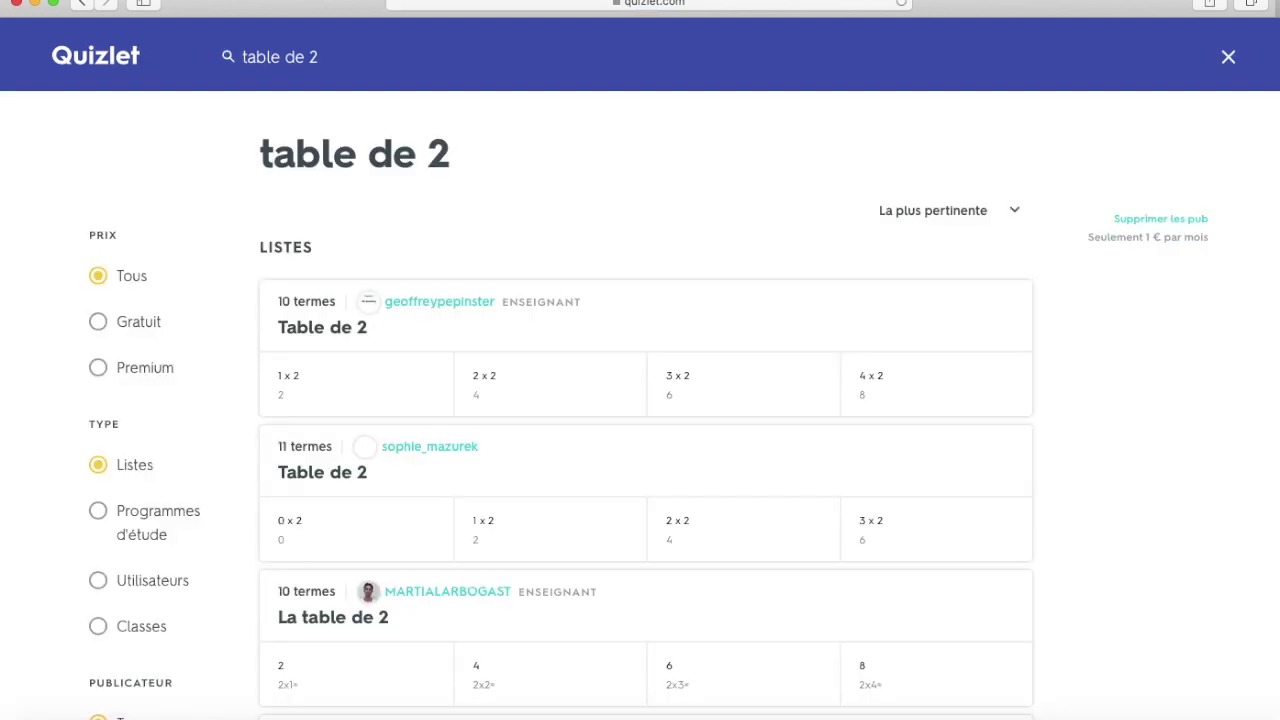
scroll(368, 375, "down", 2)
scroll(370, 377, "down", 5)
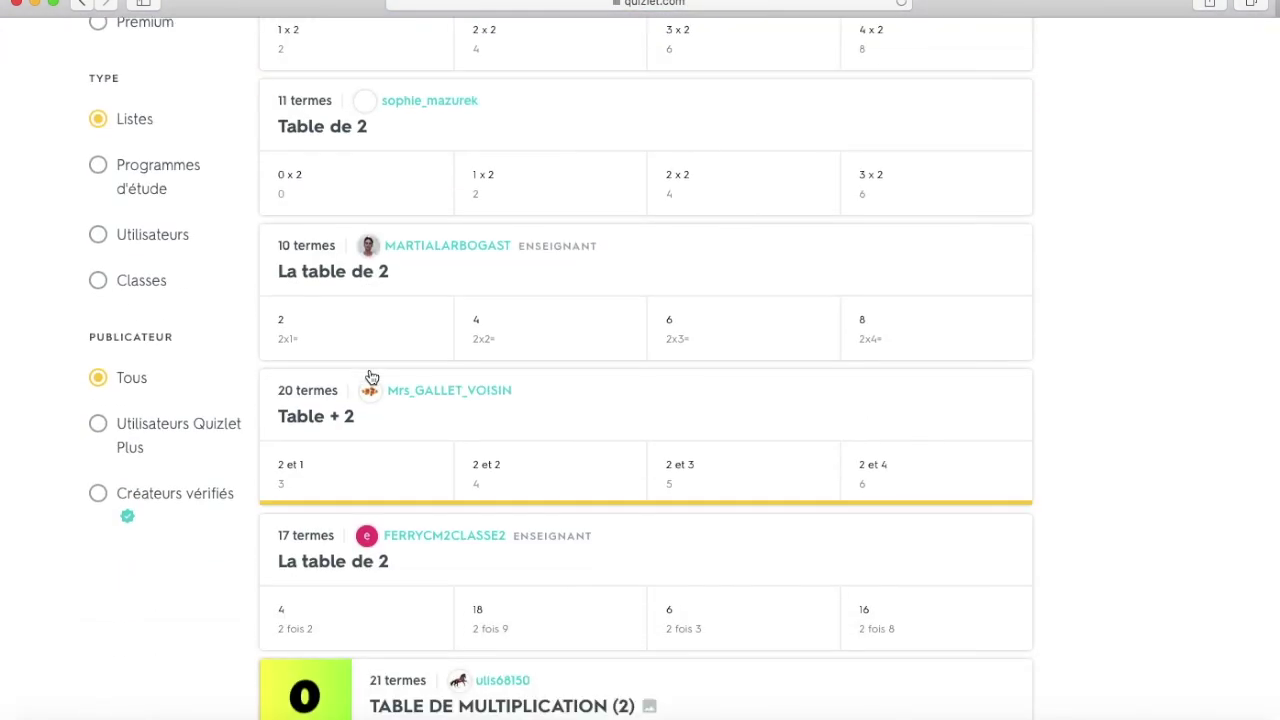
scroll(370, 377, "up", 5)
scroll(370, 377, "up", 1)
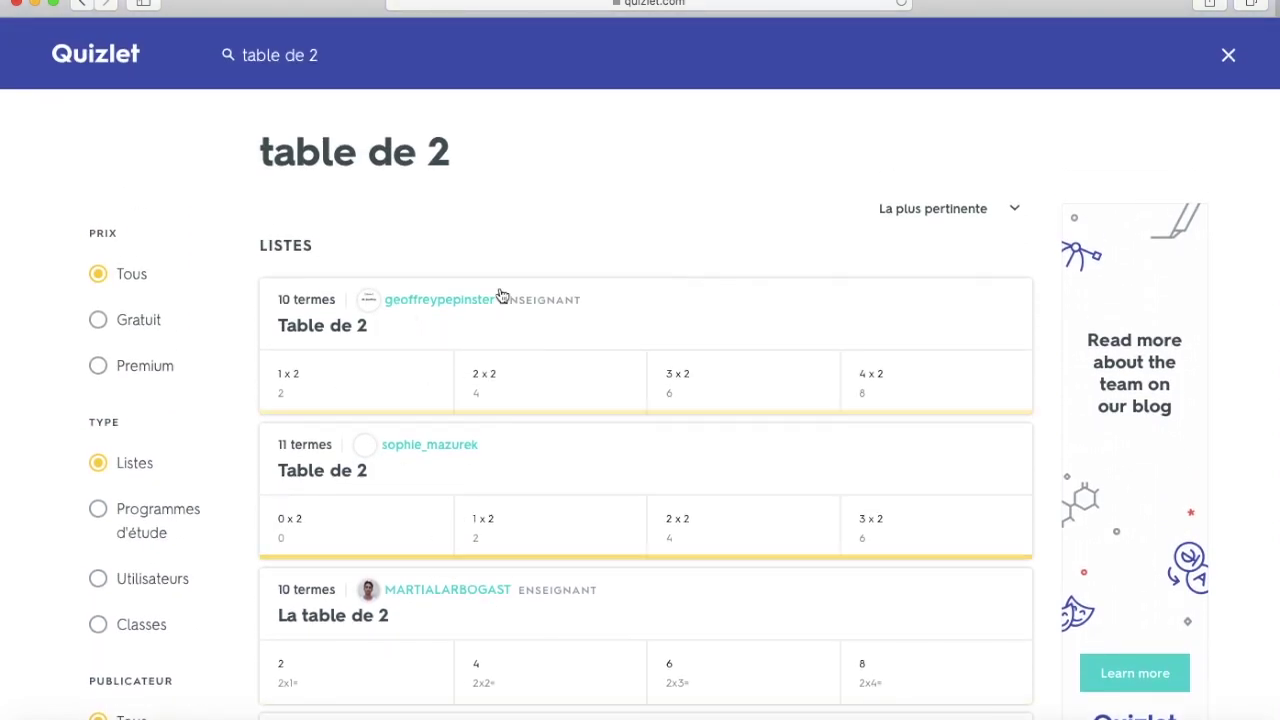
left_click(524, 4)
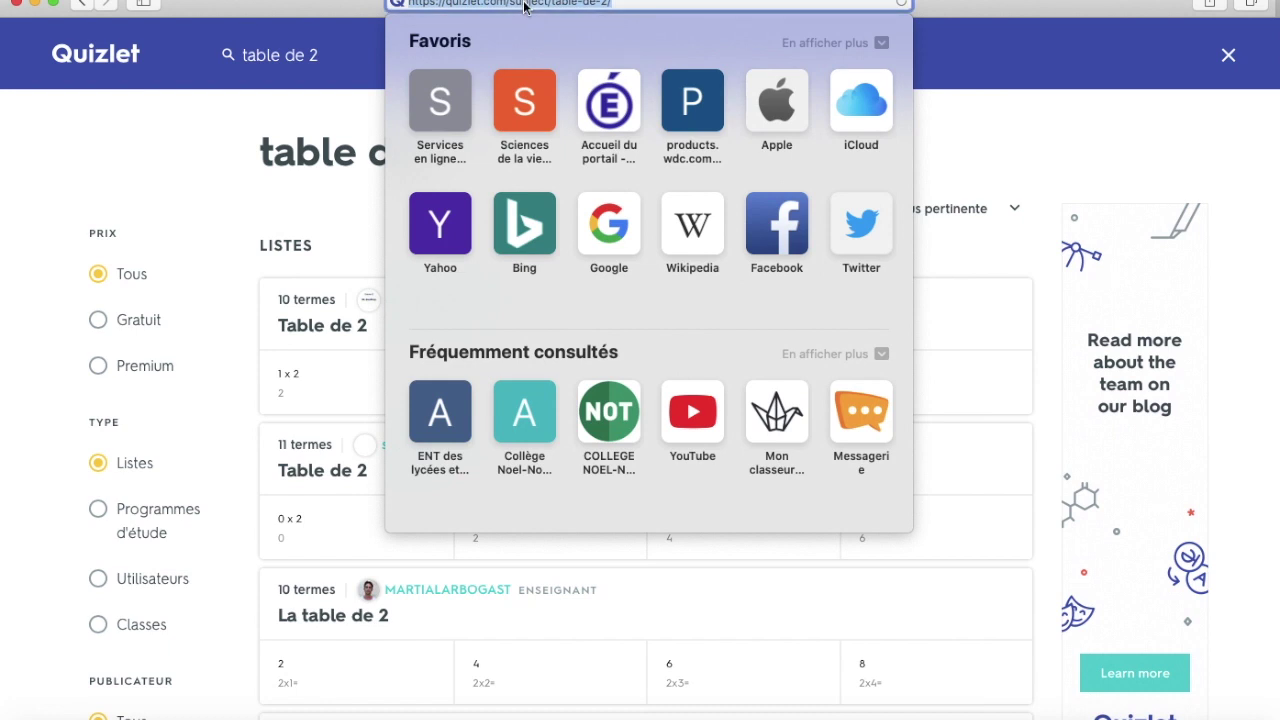
type("https://quizlet.com/fr/497977519/table-de-2-flash-cards/")
key("Return")
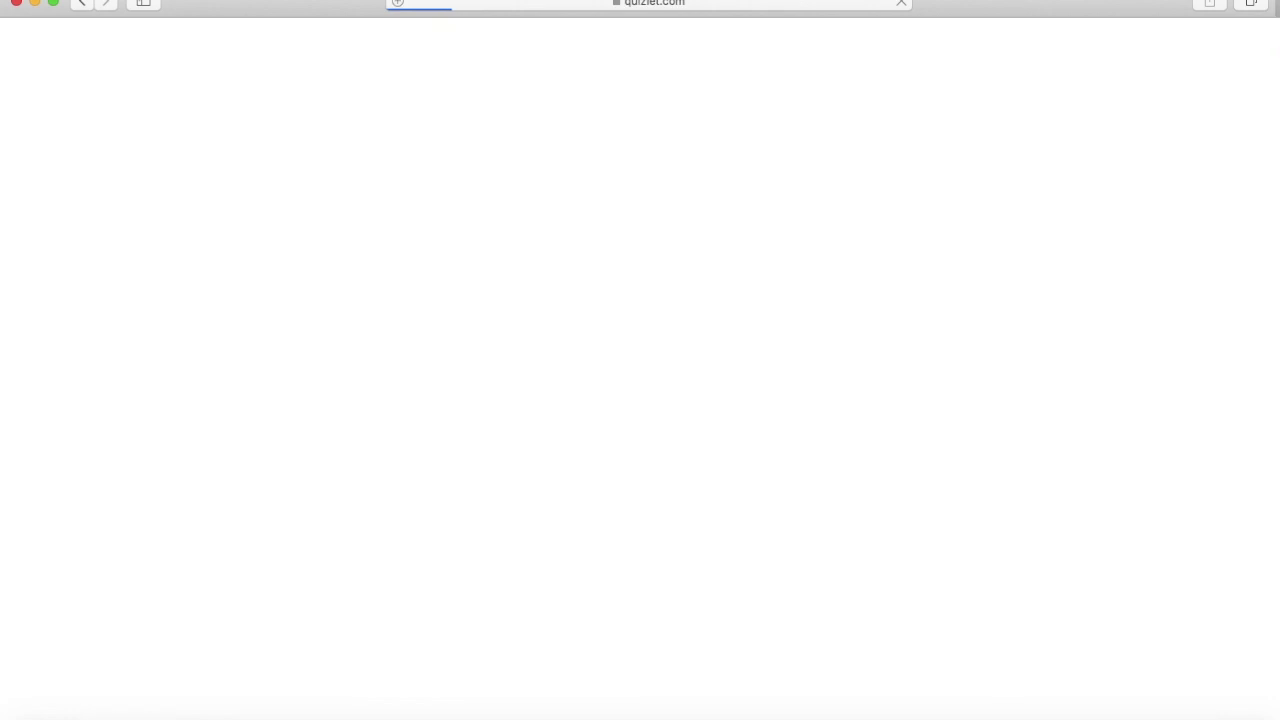
Step: Flip the first card of the "Table de 2" set and look through the terms in its list
key("space")
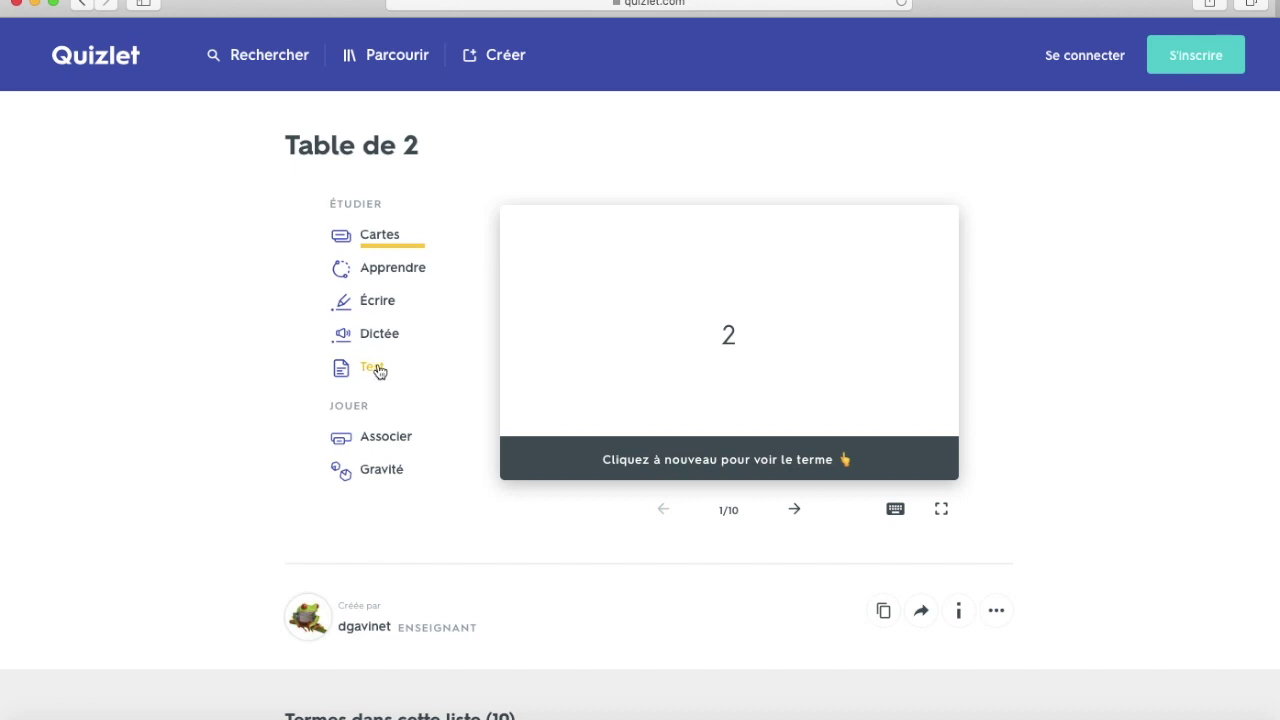
scroll(387, 371, "down", 2)
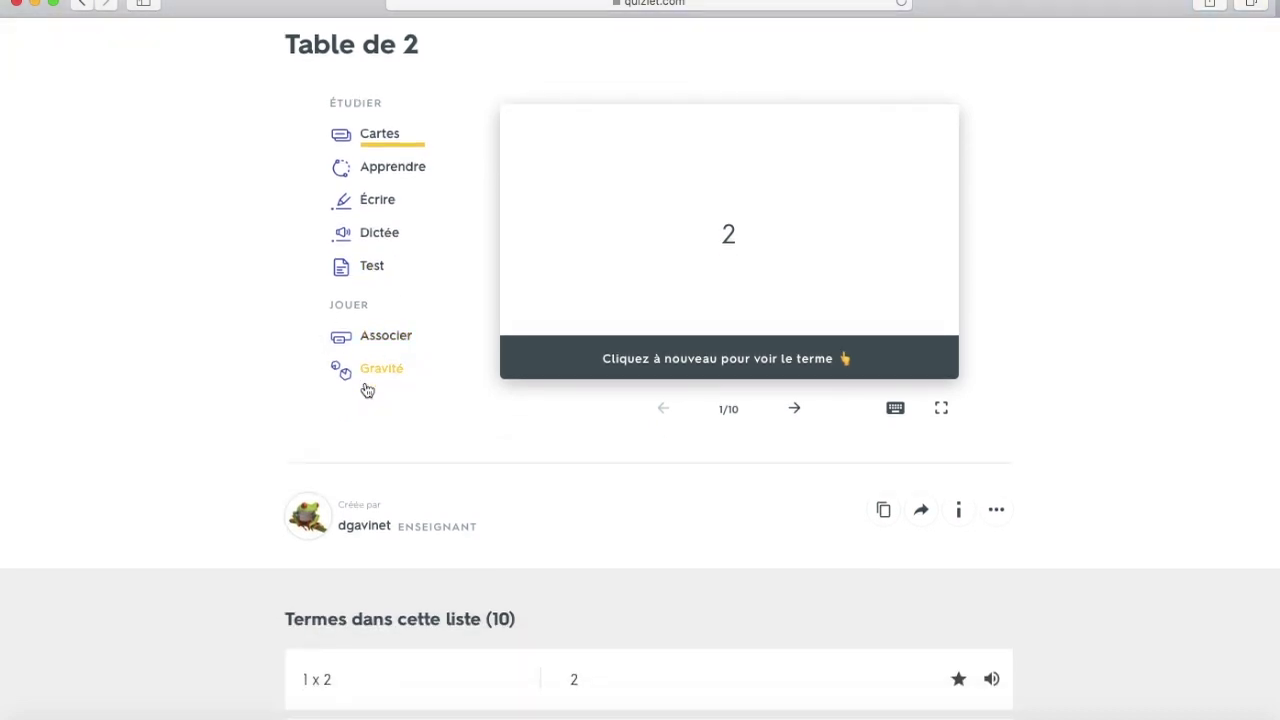
scroll(366, 390, "down", 10)
scroll(364, 389, "down", 1)
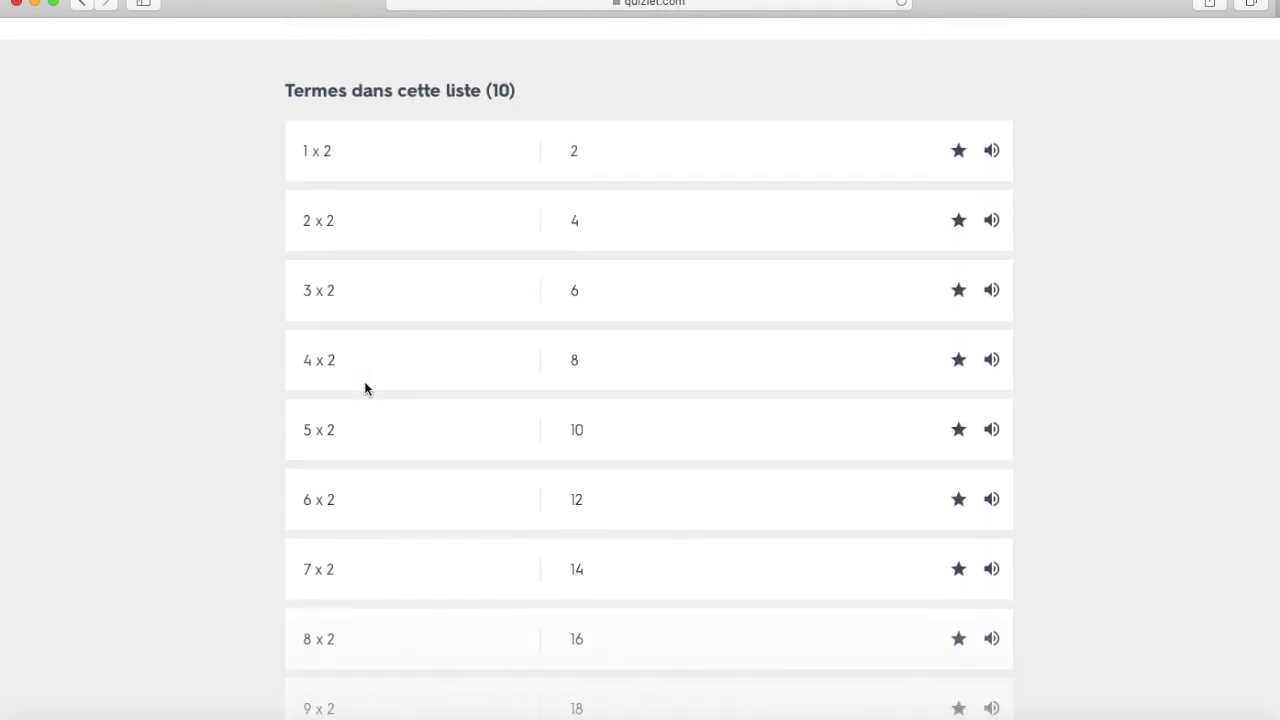
scroll(450, 110, "up", 1)
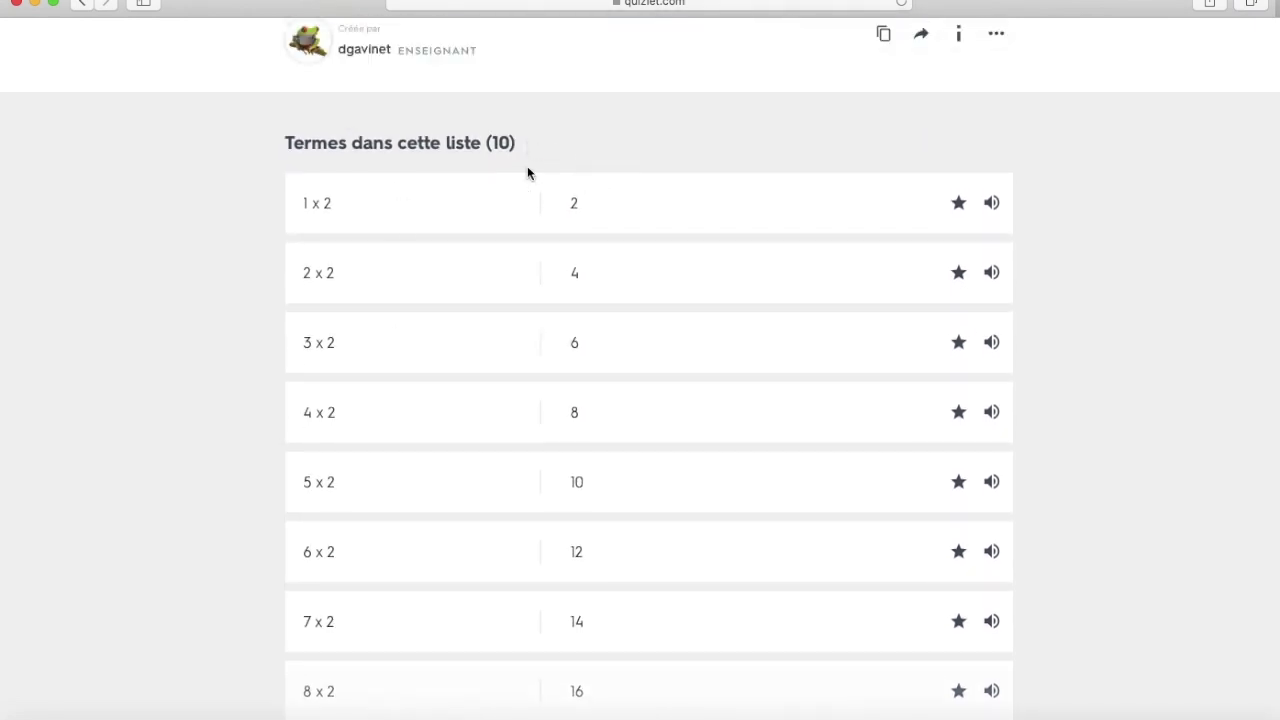
scroll(526, 177, "up", 10)
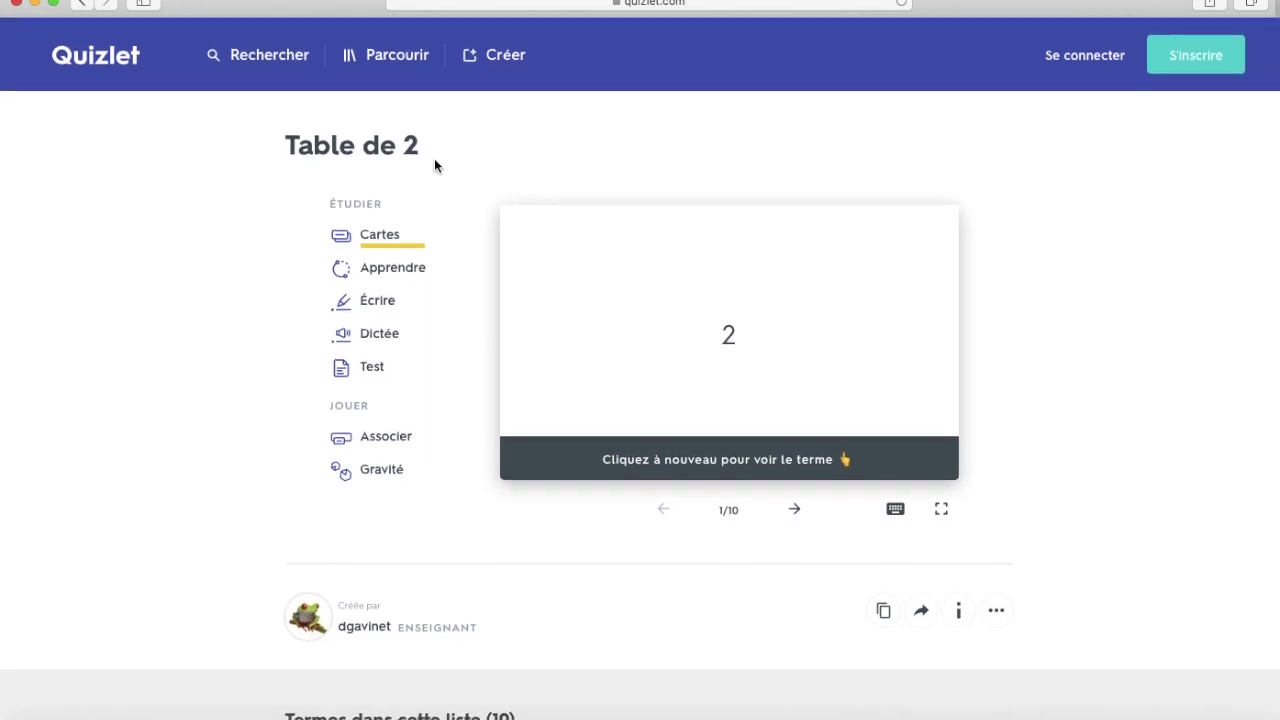
Step: Enter the Cartes study mode, dismissing the account creation prompt, and flip the 2 x 2 and 3 x 2 cards
left_click(389, 237)
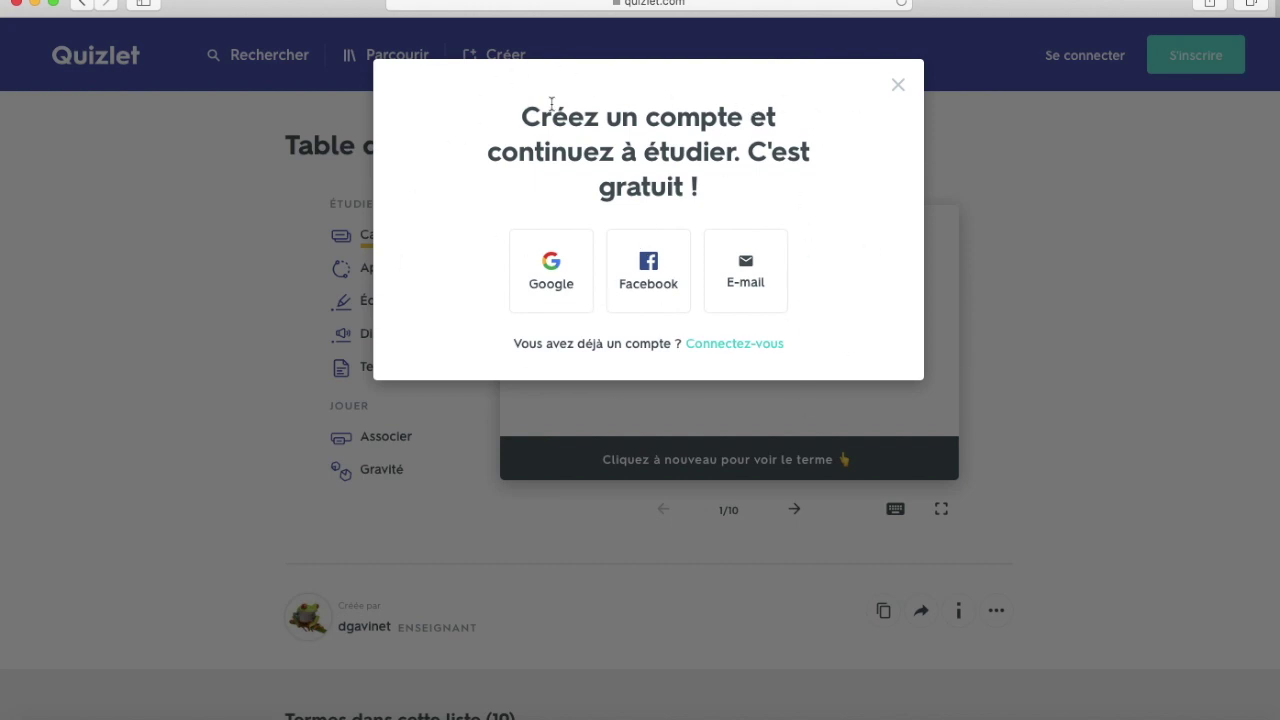
left_click(899, 86)
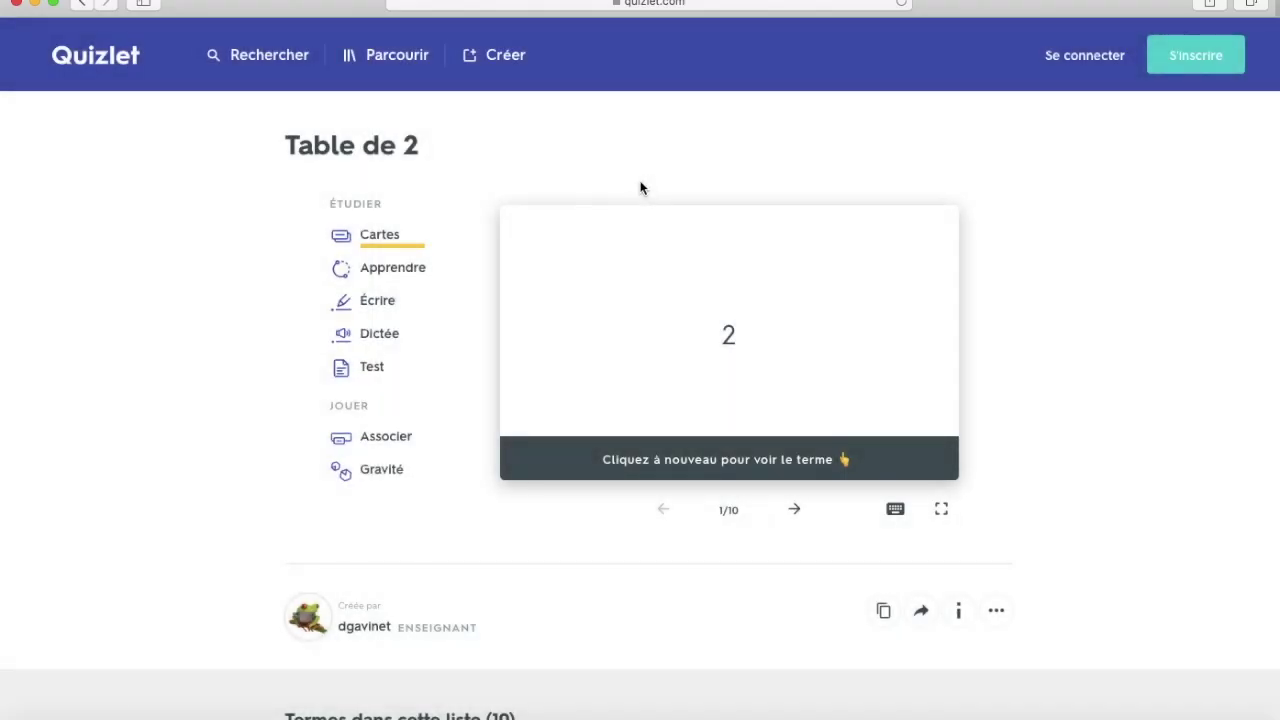
left_click(384, 236)
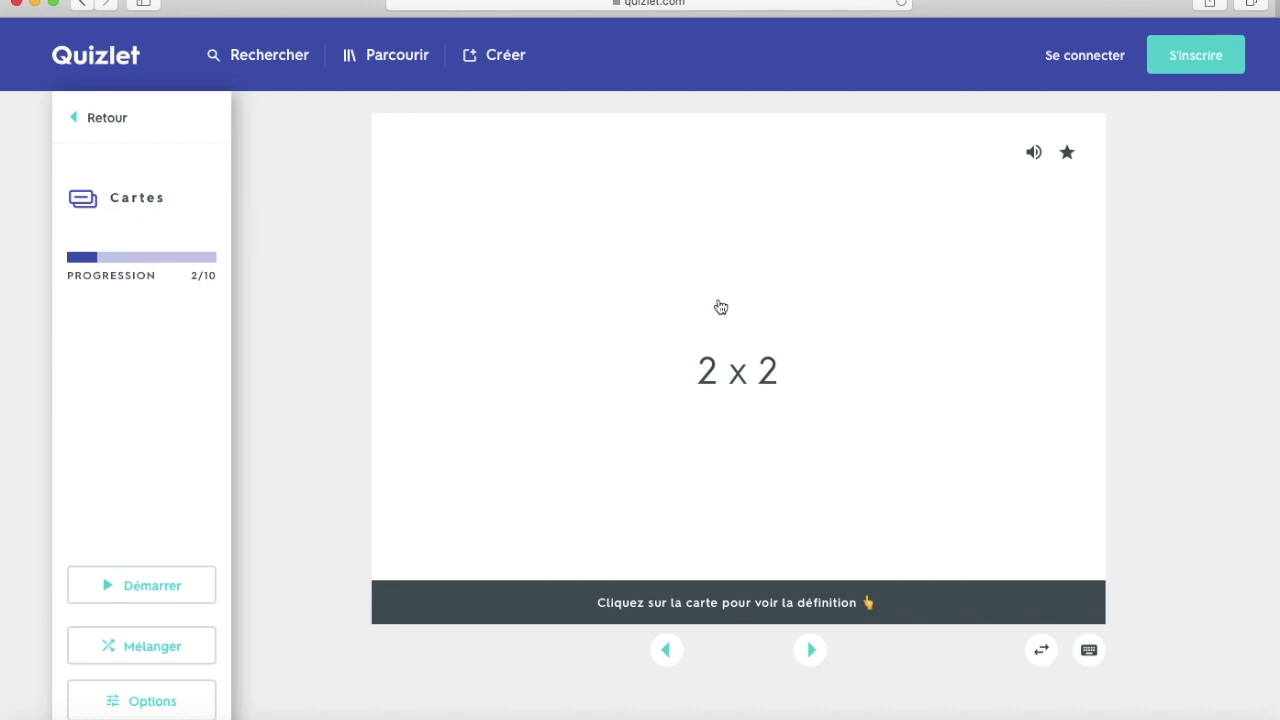
left_click(720, 306)
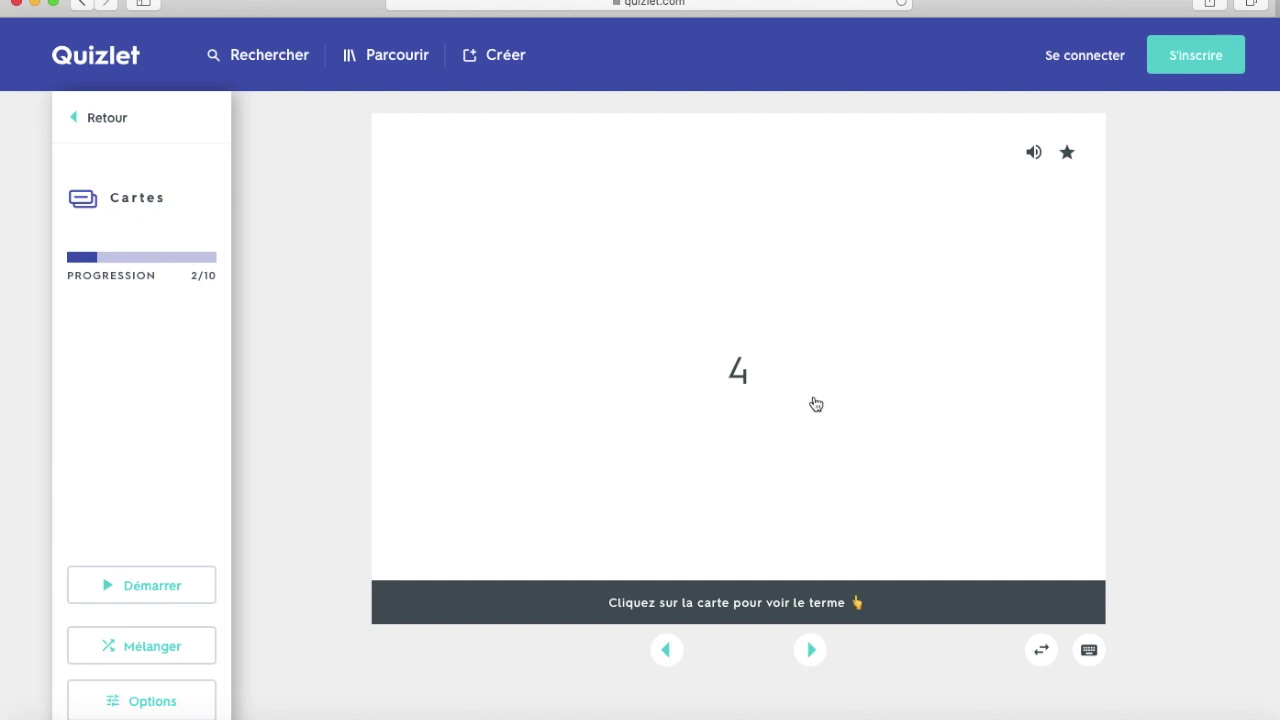
left_click(811, 651)
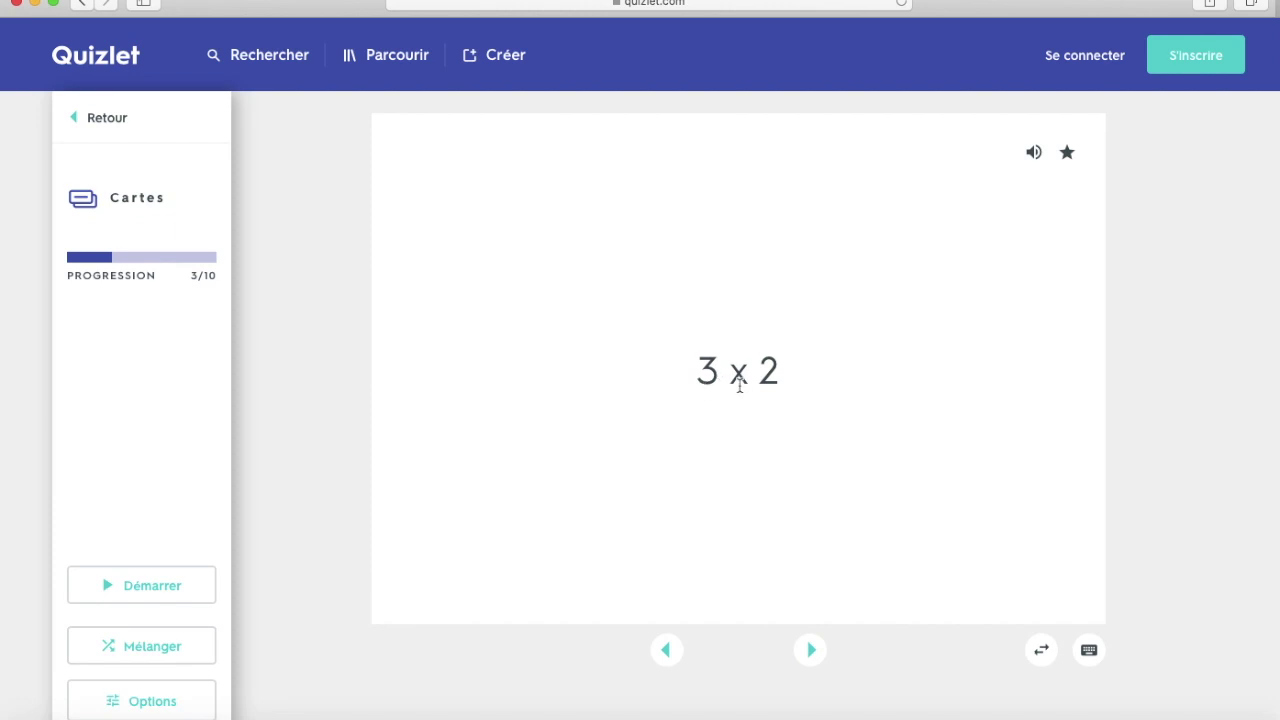
left_click(751, 488)
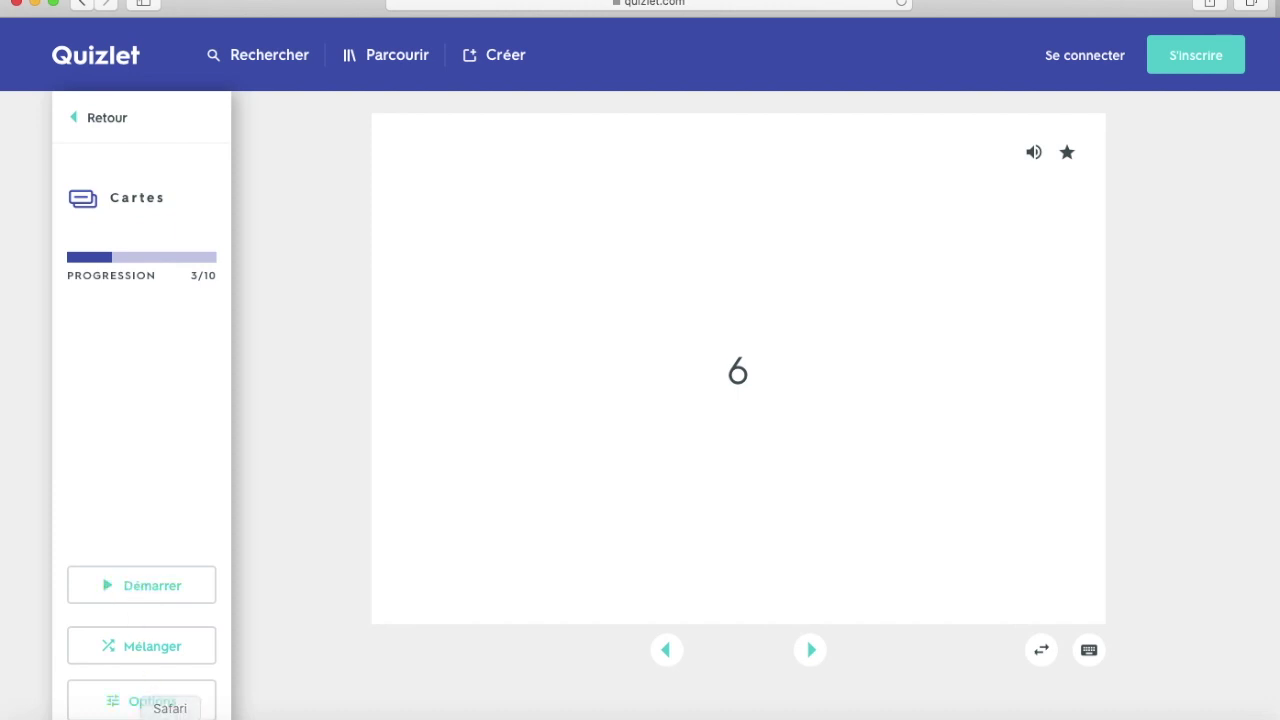
Step: Set the Réponse option of the Cartes mode to Terme and flip the current card
left_click(145, 703)
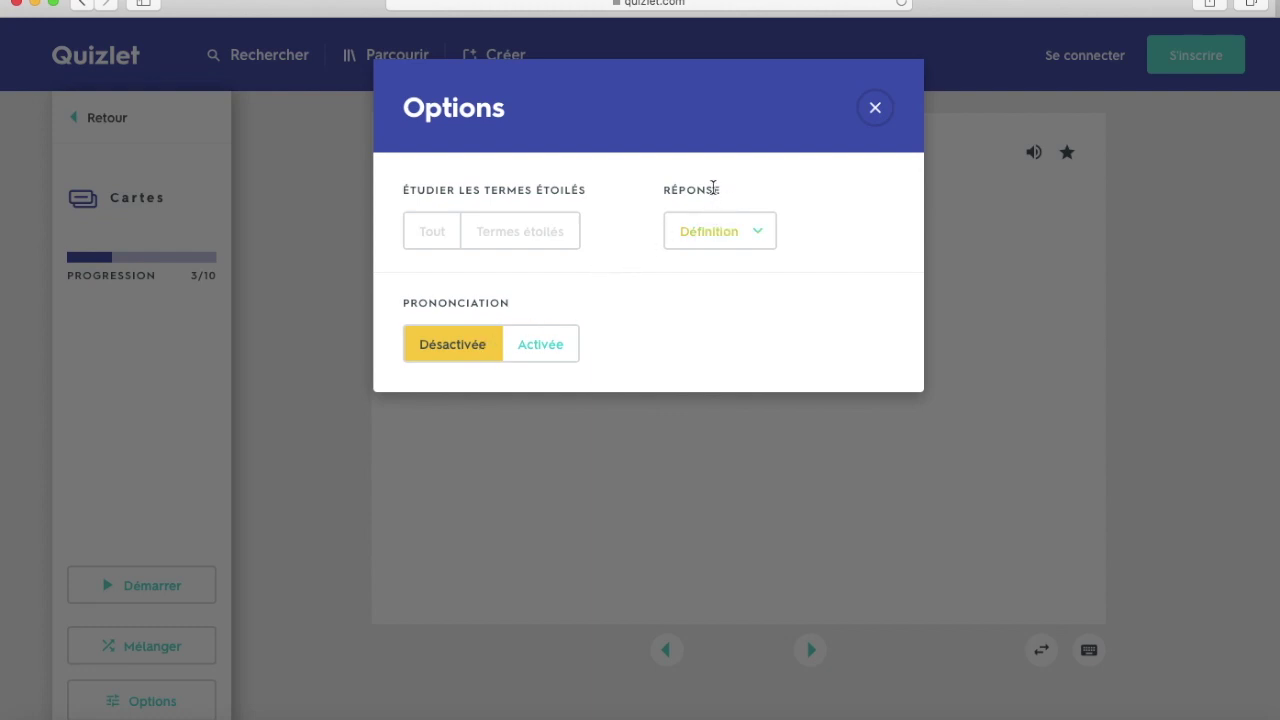
left_click(757, 238)
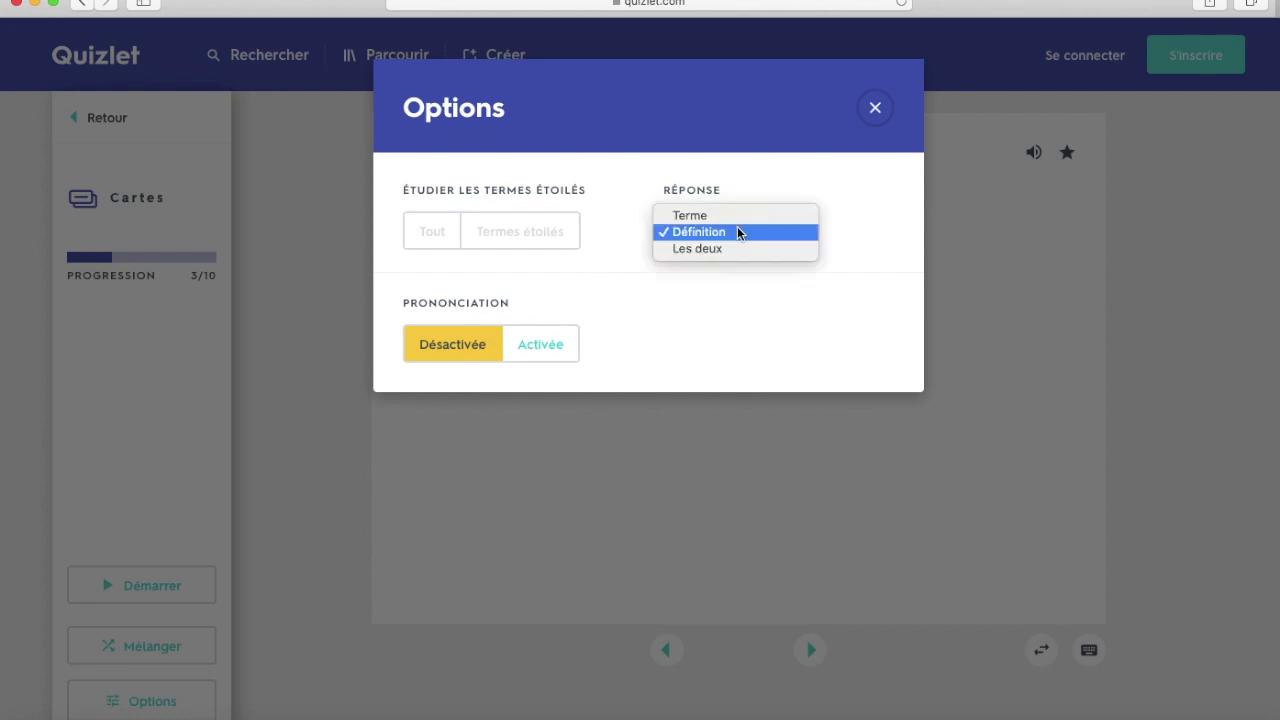
left_click(721, 216)
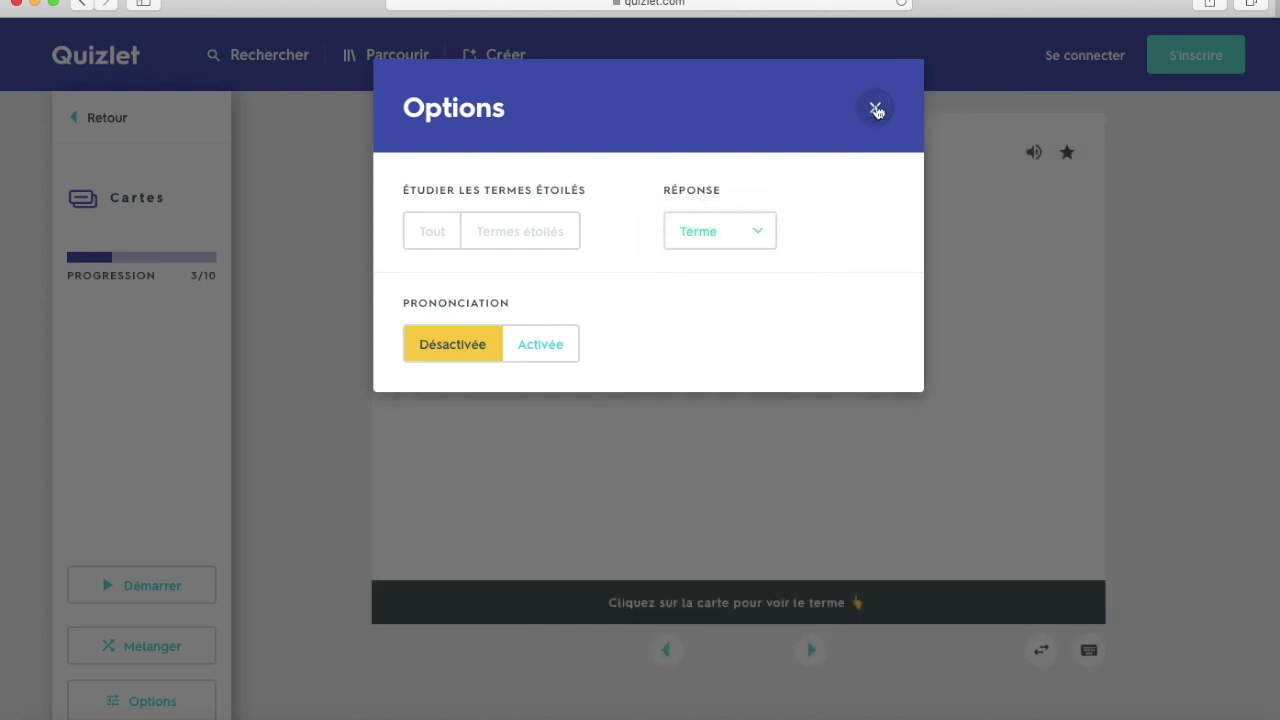
left_click(876, 109)
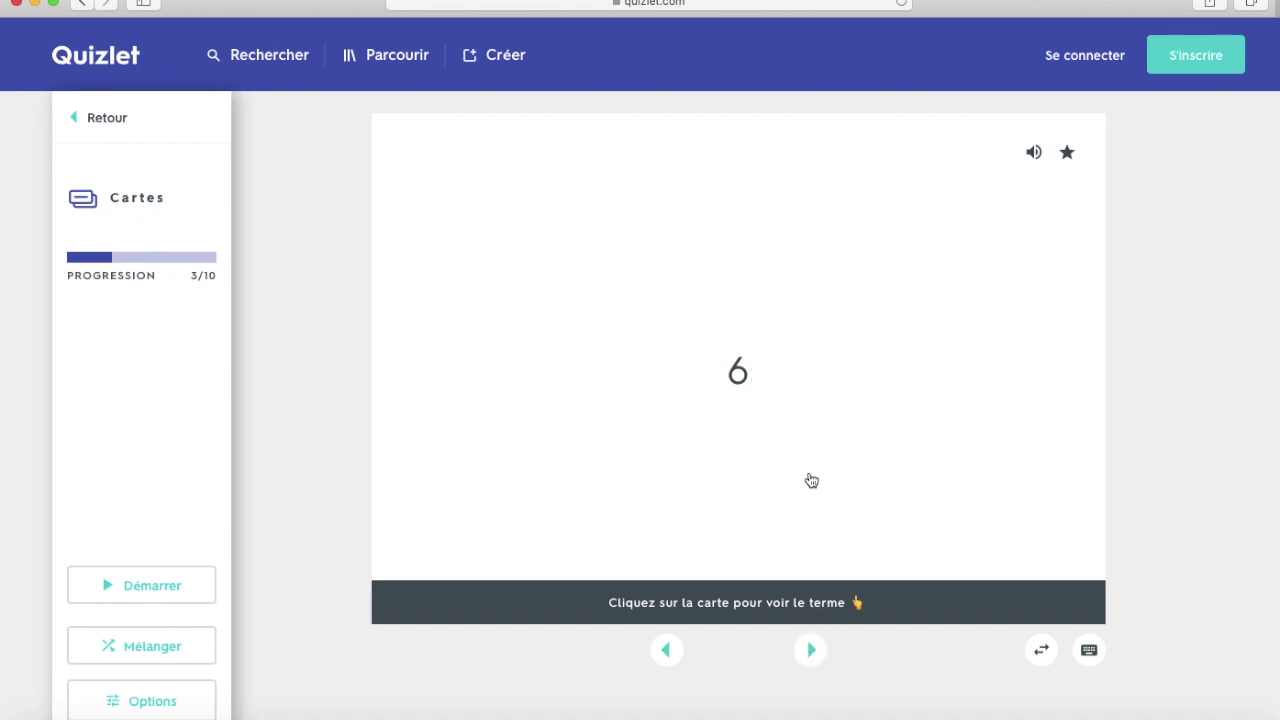
left_click(723, 457)
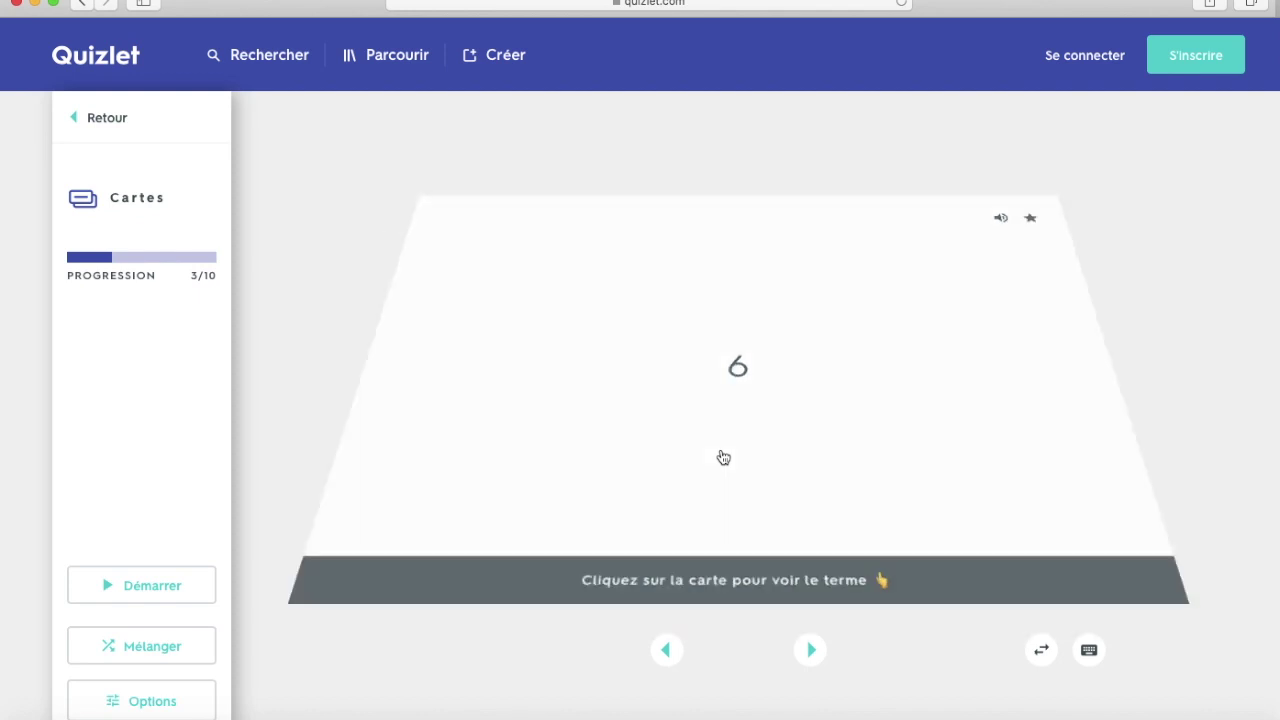
Step: Set the Réponse option of the Cartes mode to Définition and close the options
left_click(157, 712)
left_click(765, 232)
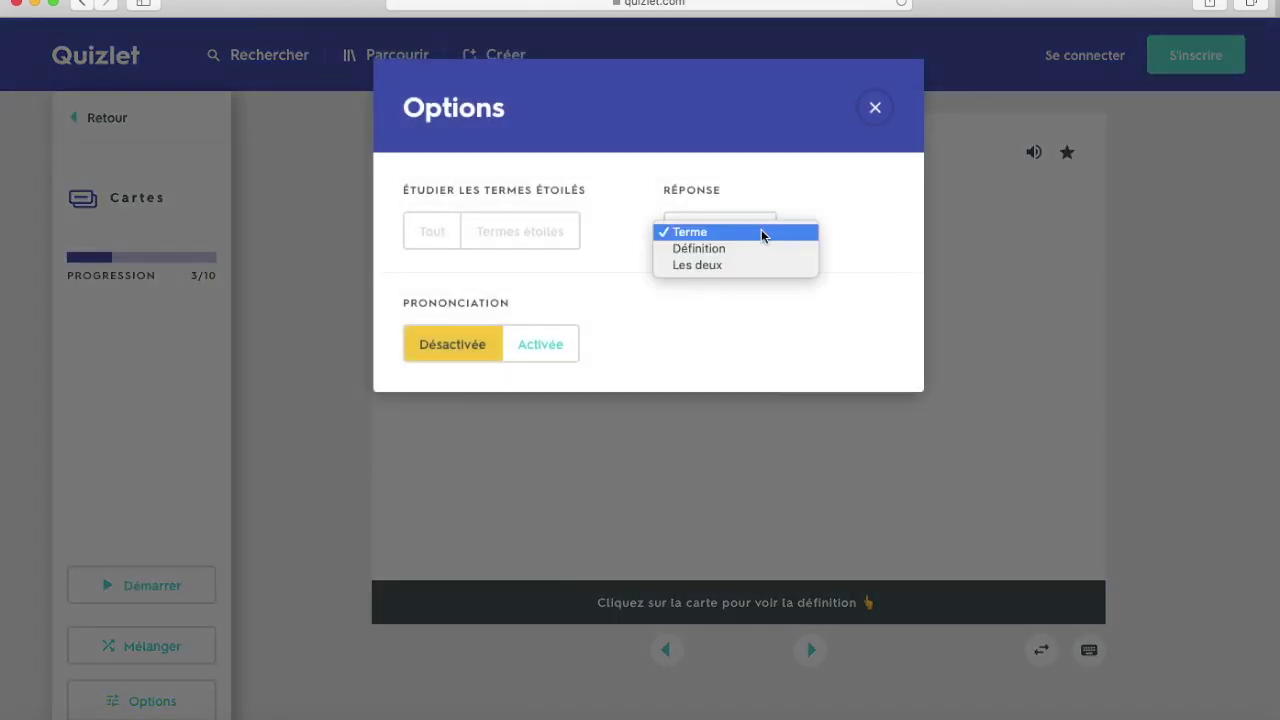
left_click(732, 249)
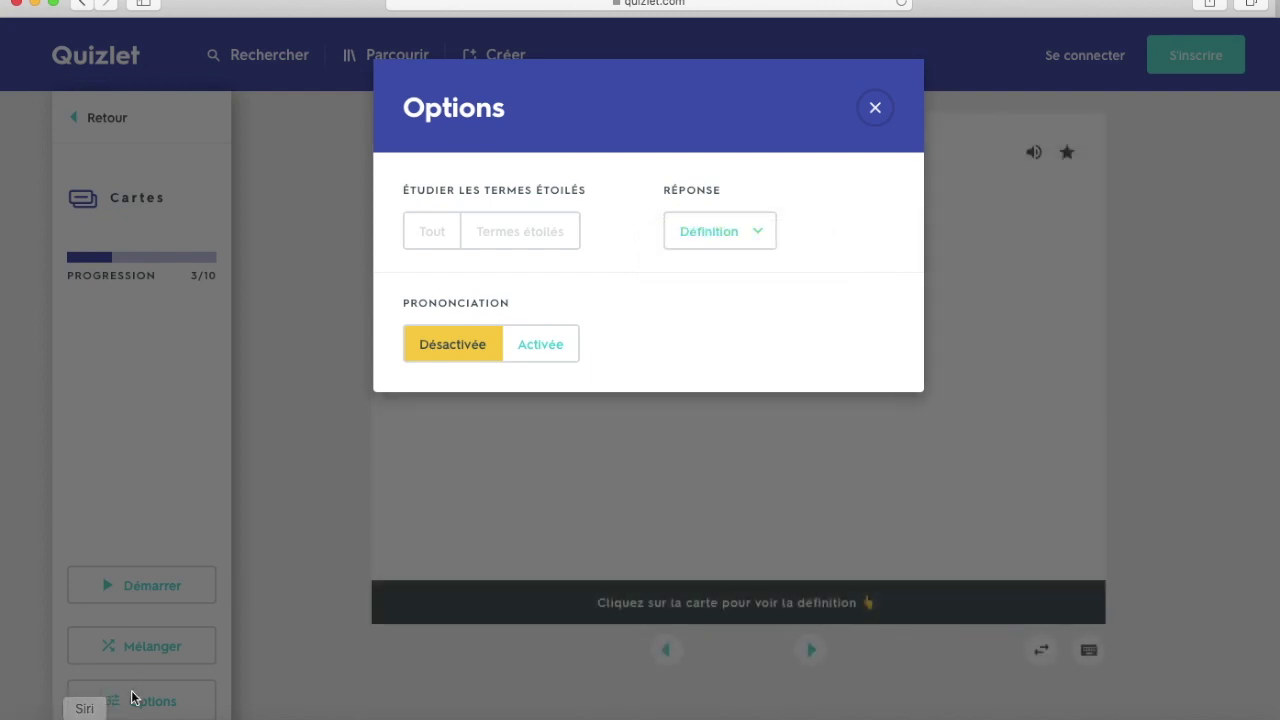
left_click(518, 492)
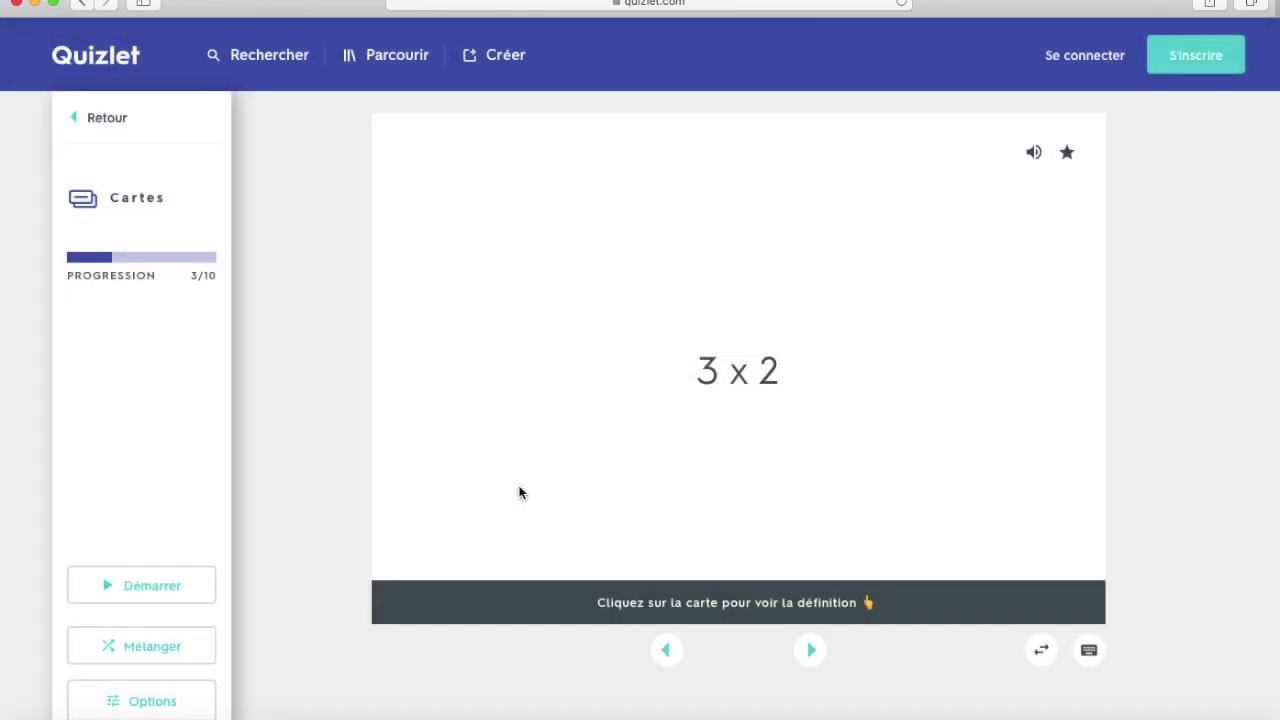
Step: Flip the 3 x 2 card, run the automatic card playback and return to the set page
left_click(685, 498)
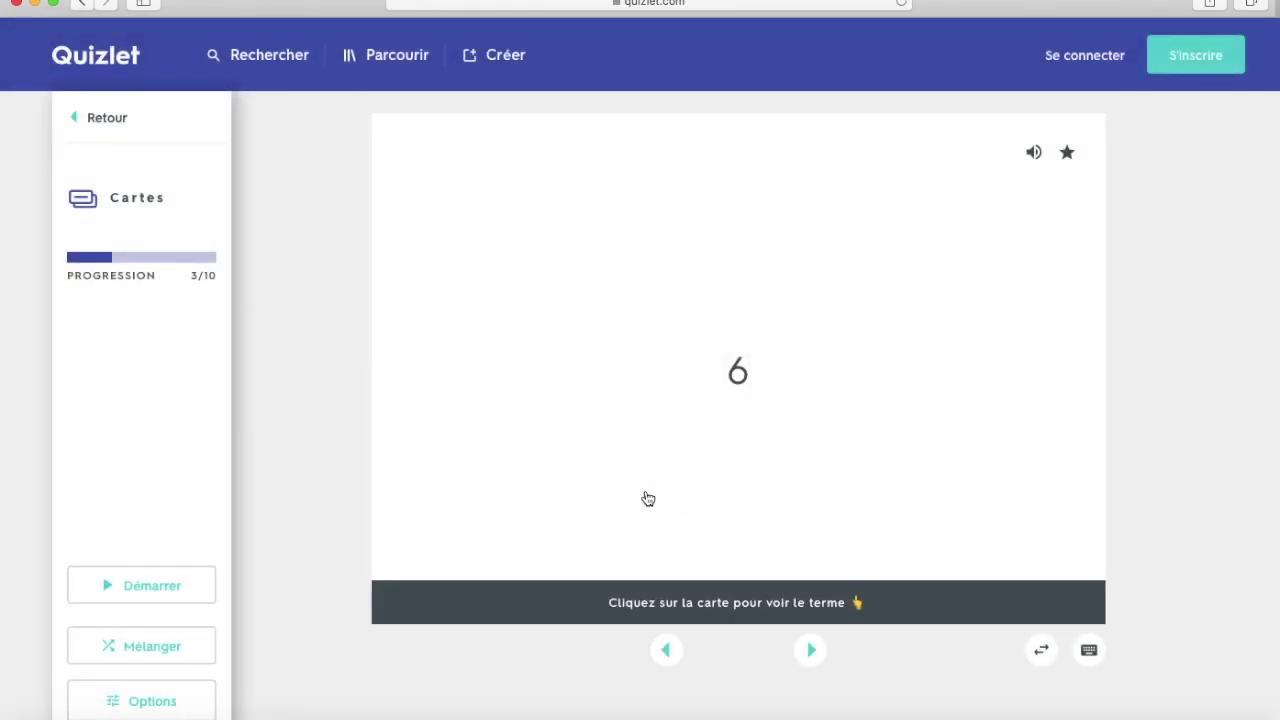
left_click(171, 575)
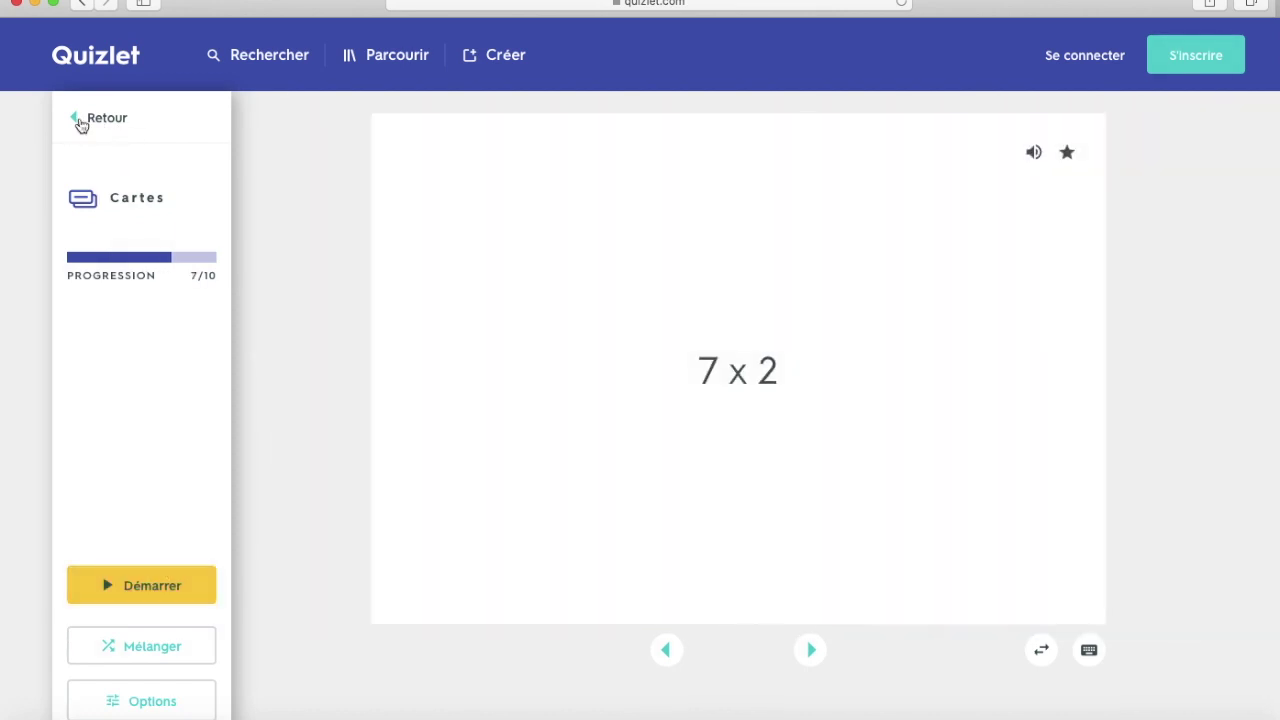
left_click(82, 125)
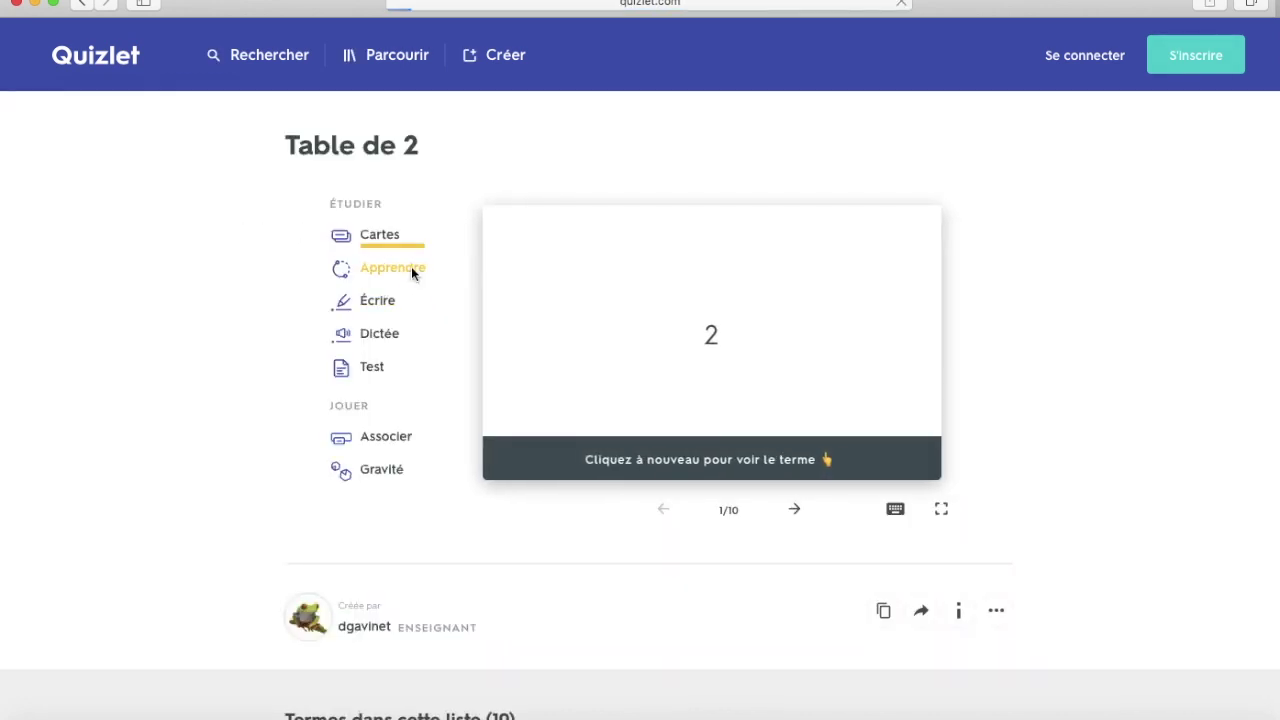
Step: In the Apprendre mode, answer 1 x 2 for 2 and 4 x 2 for 6, and return to the set page
left_click(411, 268)
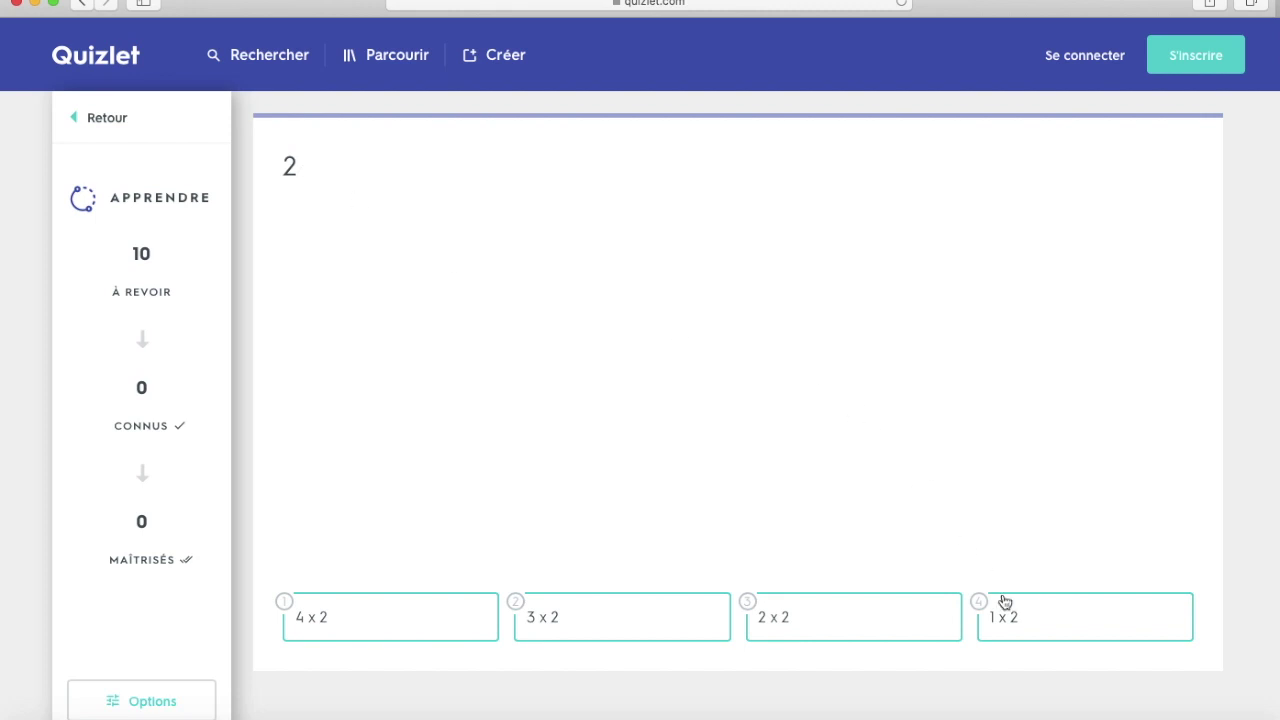
left_click(1003, 626)
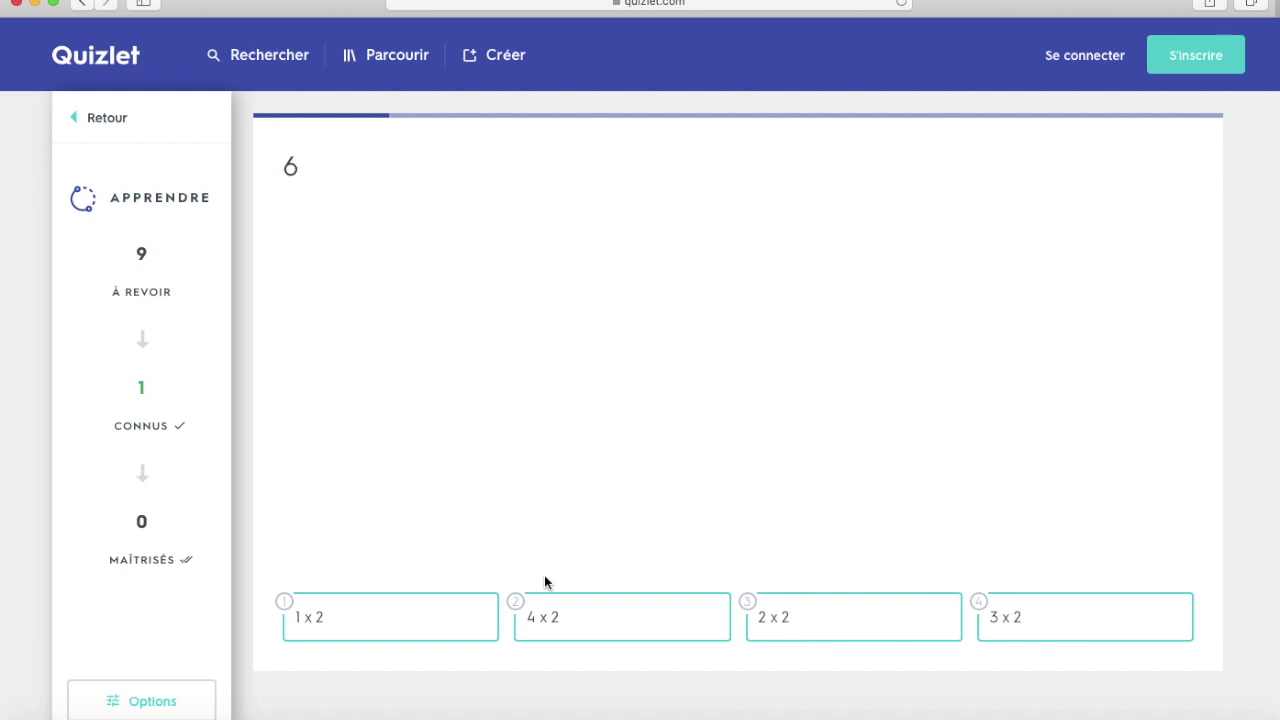
left_click(558, 620)
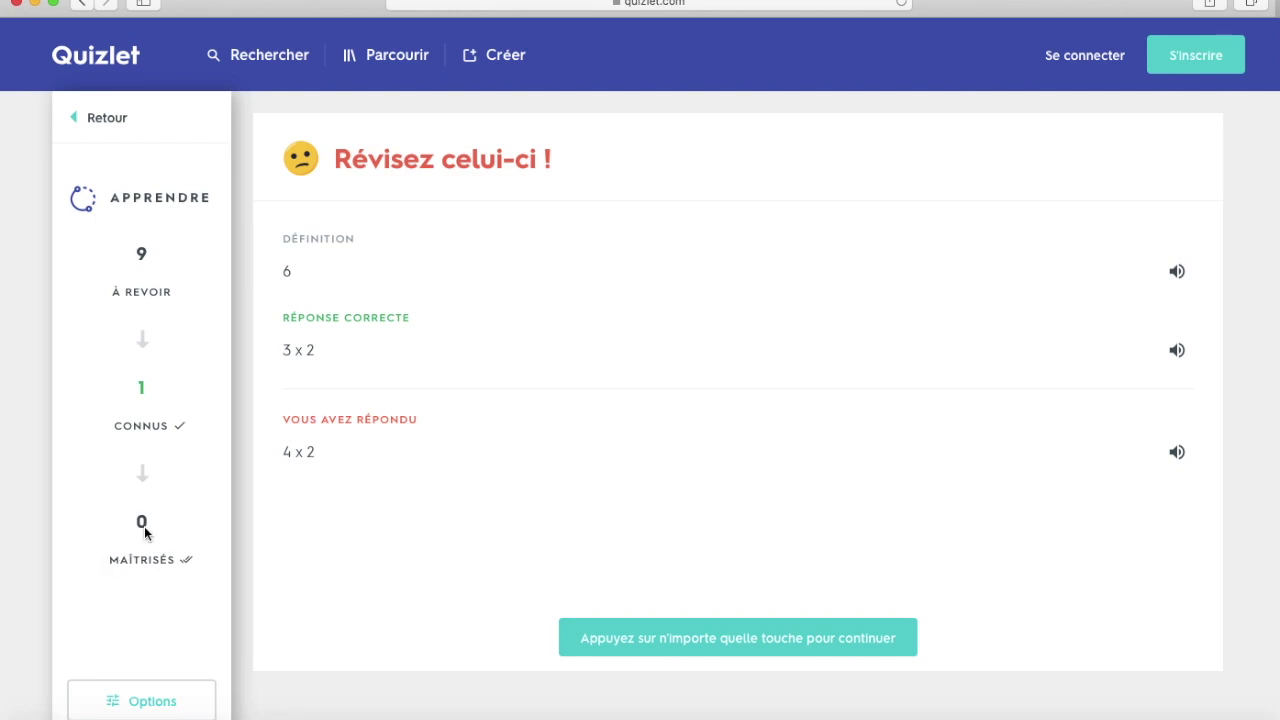
left_click(78, 120)
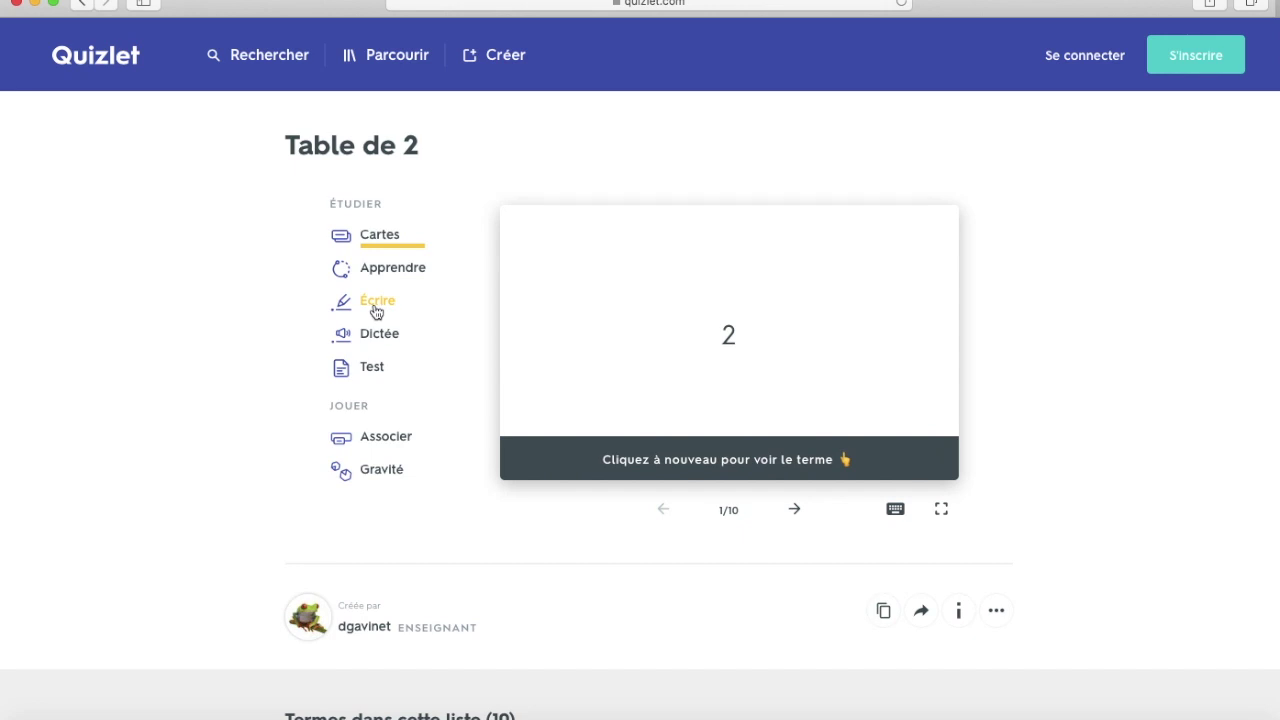
Step: Open the Test mode, match 8 x 2 with answer B and choose 1 x 2 for the multiple-choice question 2
left_click(373, 369)
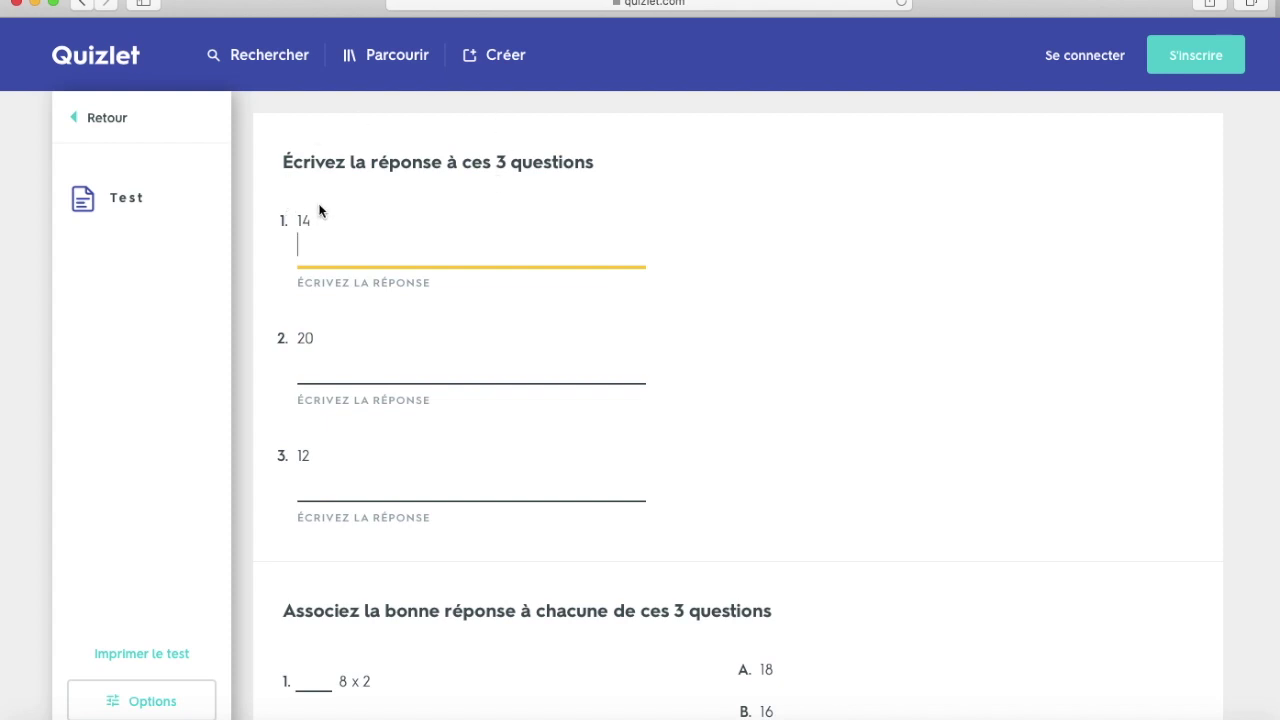
scroll(377, 308, "down", 5)
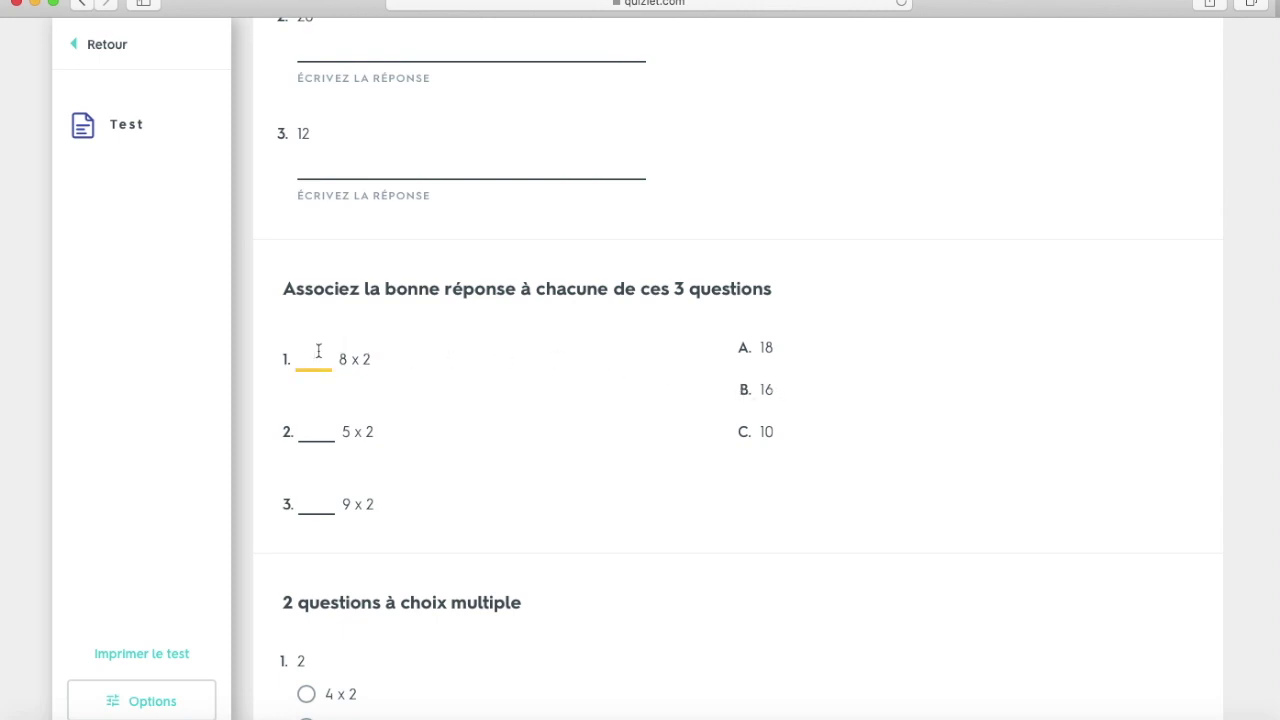
type("B")
scroll(402, 403, "down", 6)
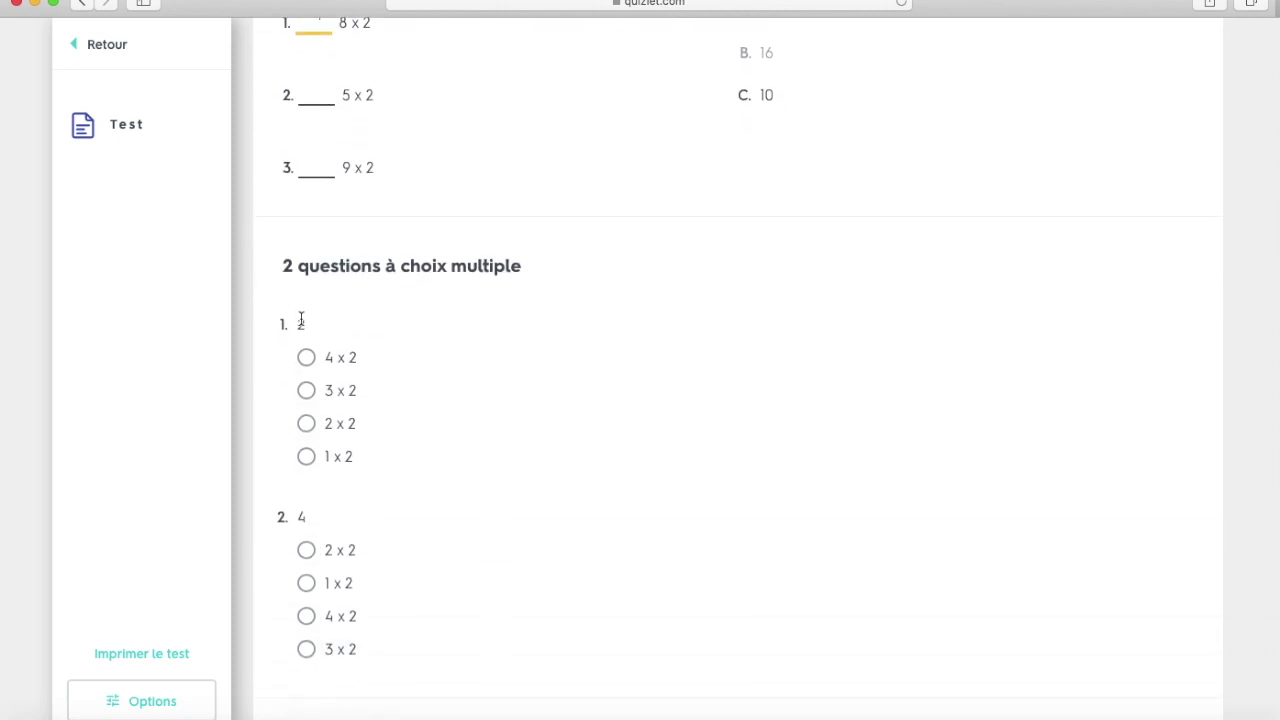
left_click(309, 457)
Step: Mark both true/false statements as Faux and submit the test answers
scroll(396, 456, "down", 7)
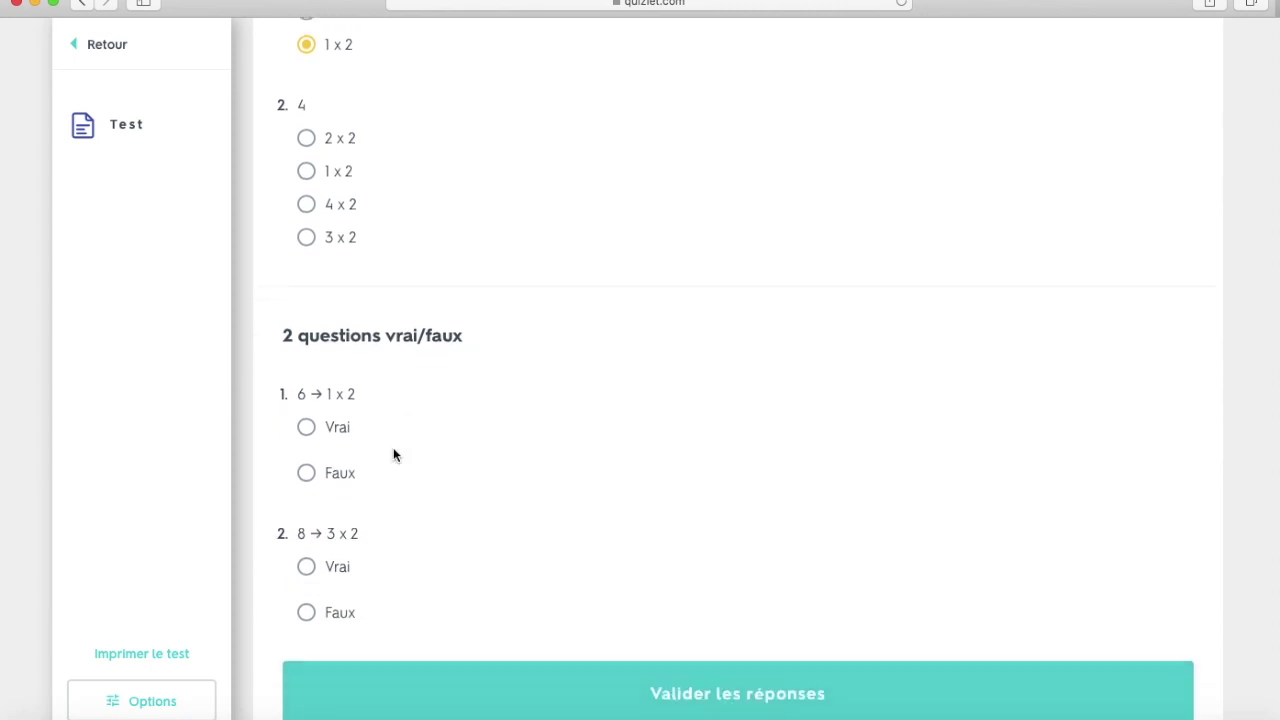
left_click(312, 469)
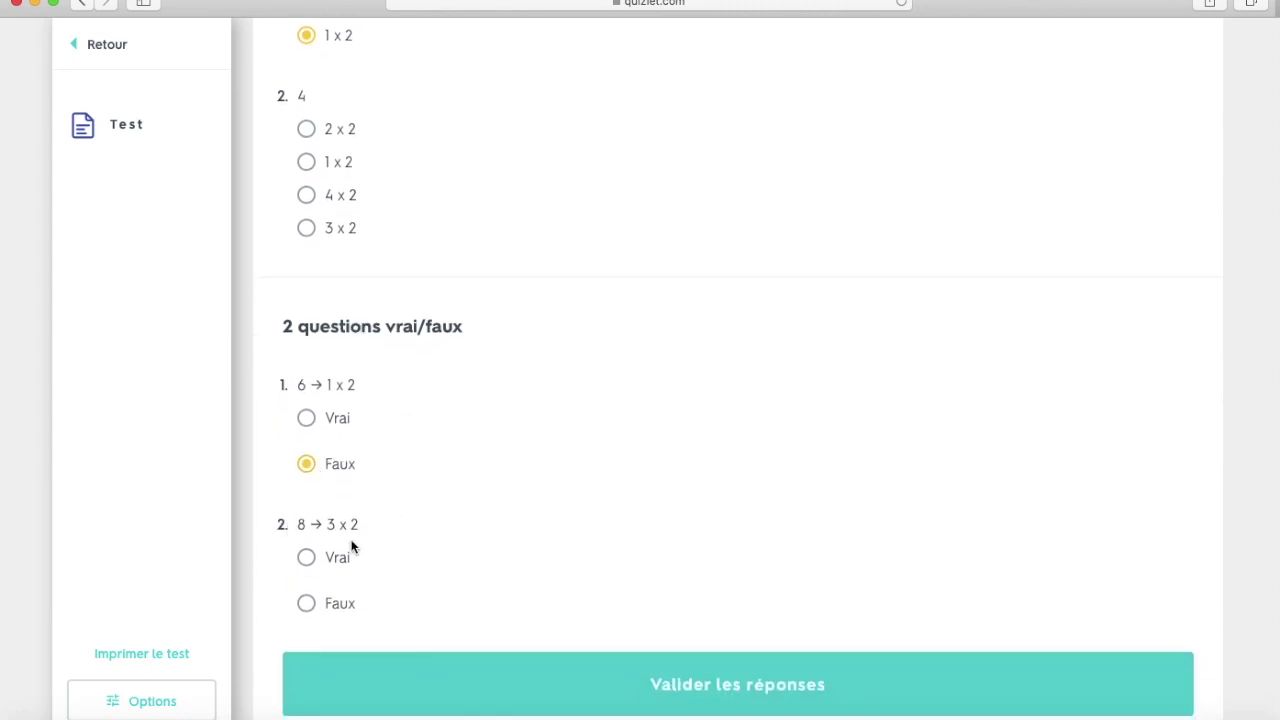
left_click(307, 604)
left_click(695, 687)
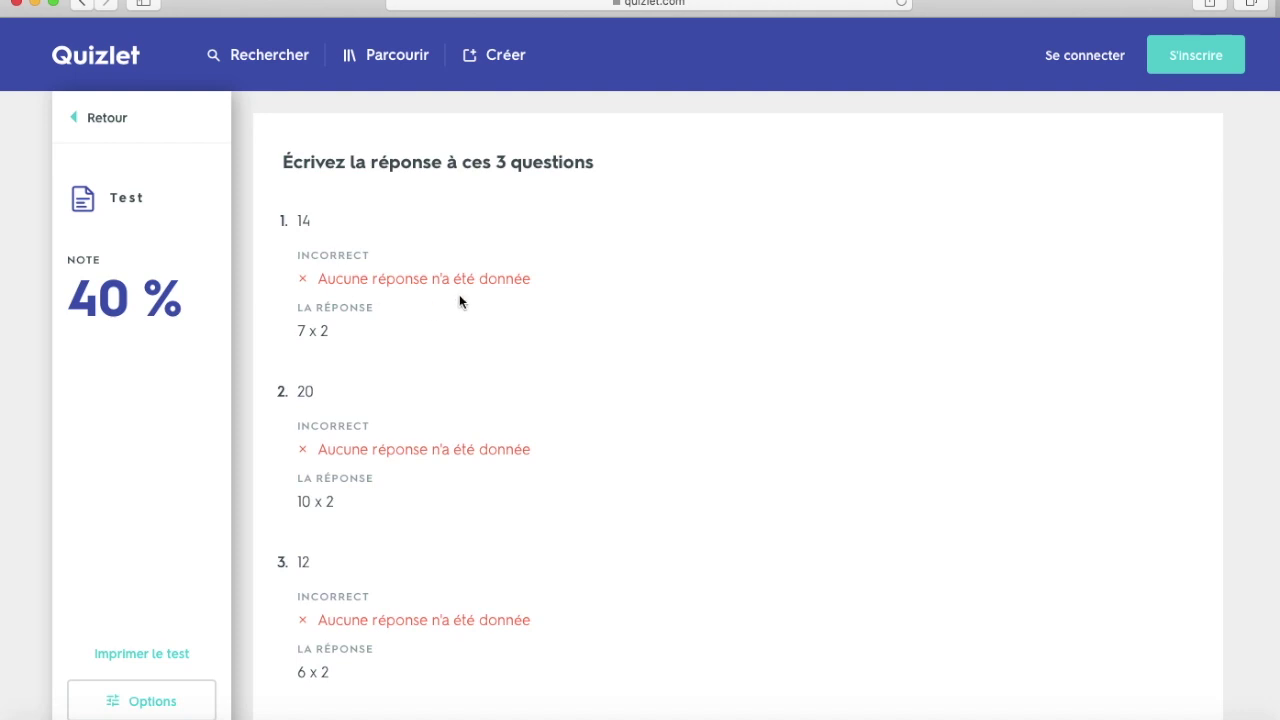
Step: Review the corrected test answers, dismiss the account creation offer and return to the set page
scroll(444, 347, "down", 5)
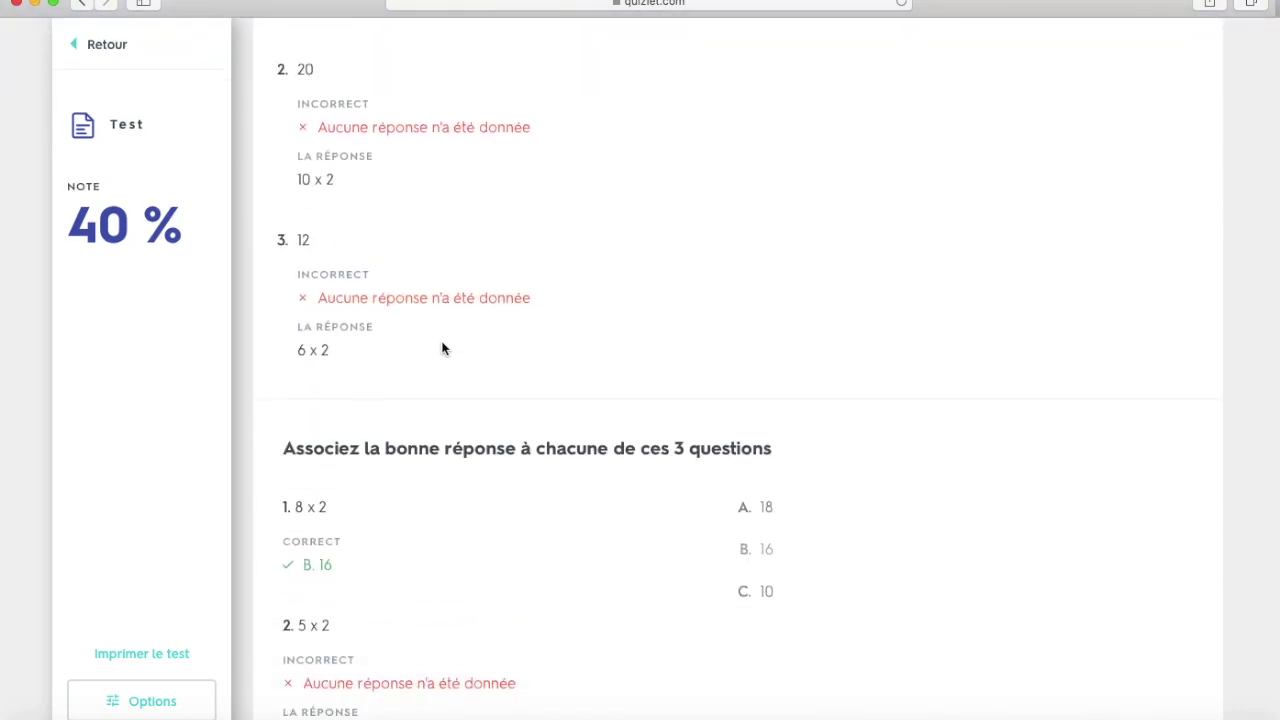
scroll(489, 487, "down", 4)
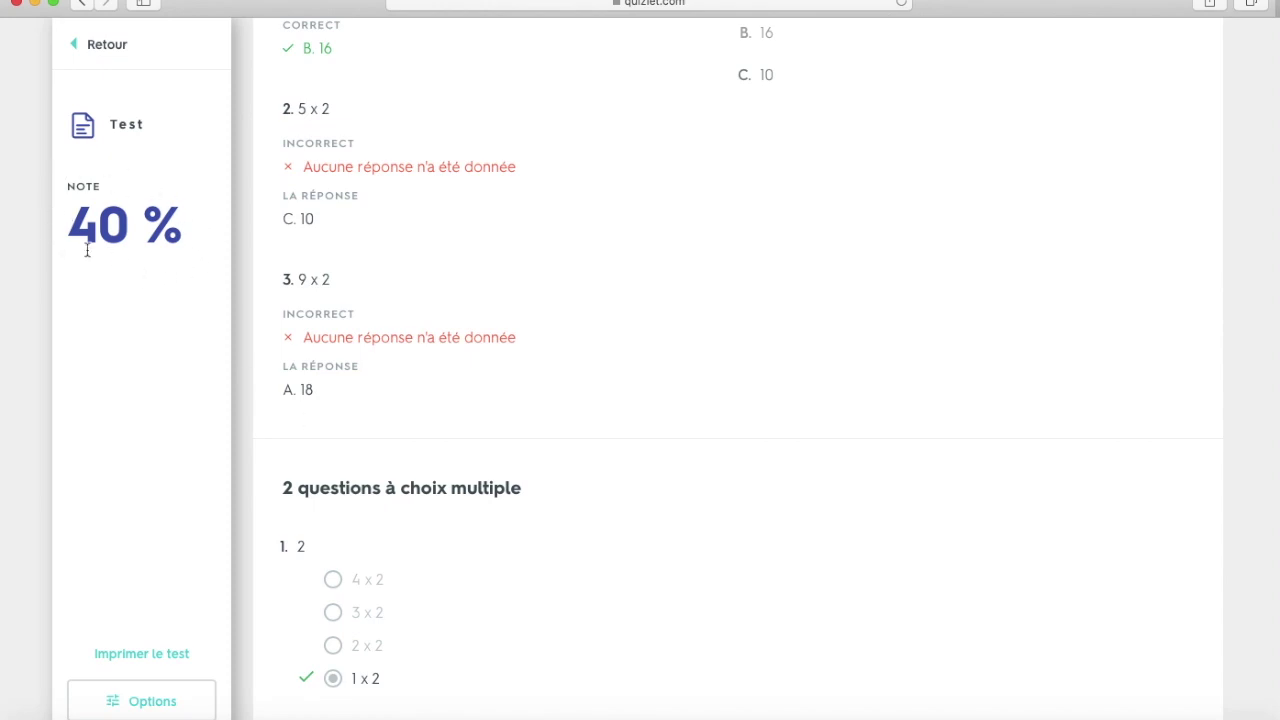
left_click(81, 47)
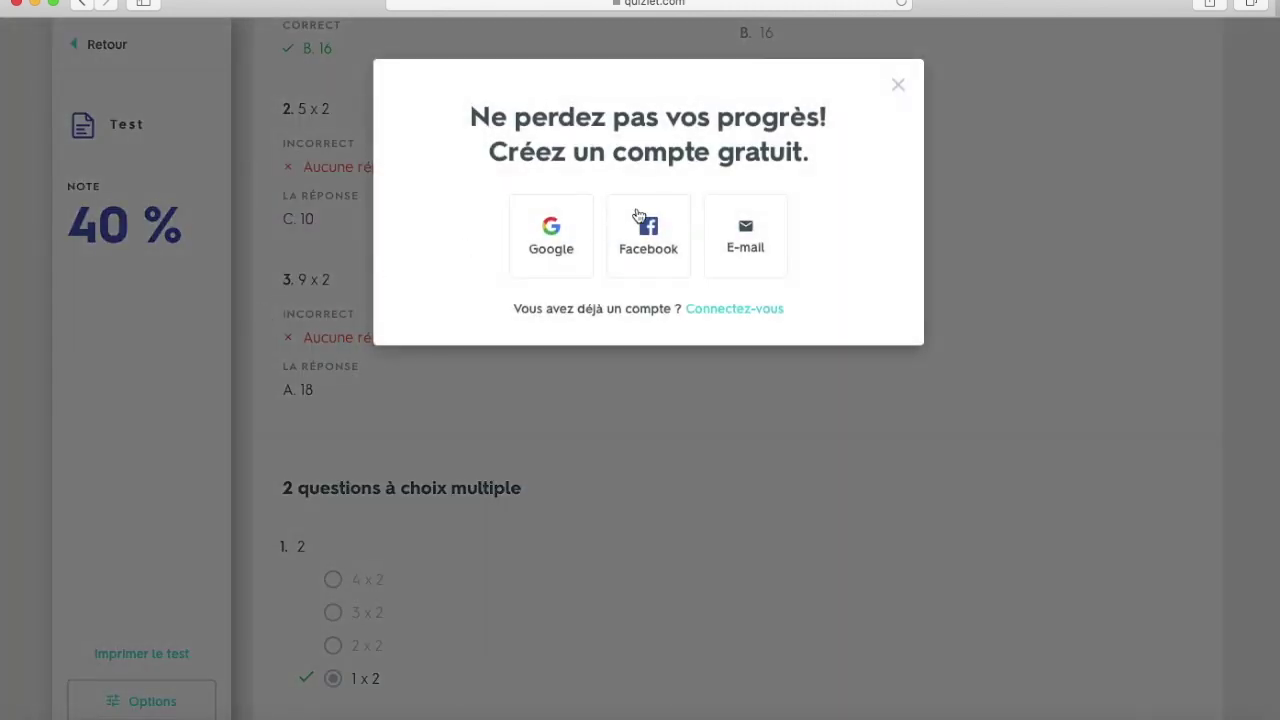
left_click(899, 86)
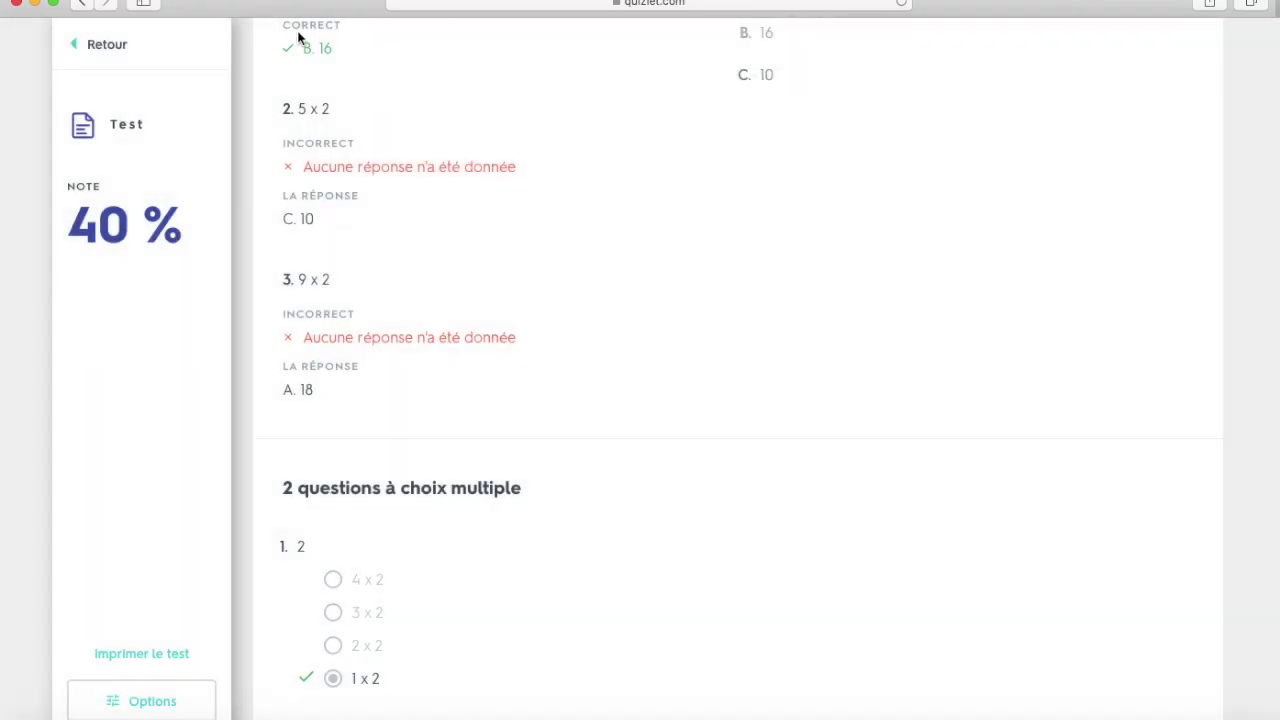
left_click(75, 47)
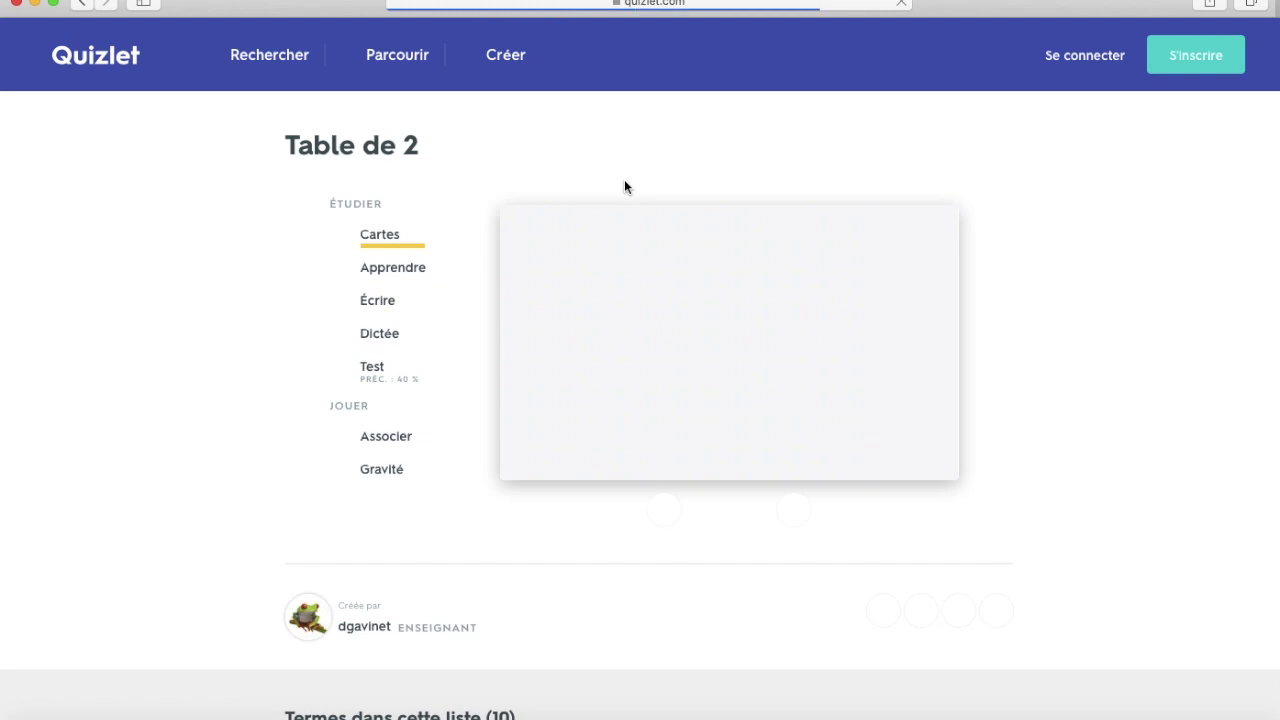
Step: Start the Associer game, match 20 with 10 x 2 and try to match 1 x 2 with 8
left_click(385, 439)
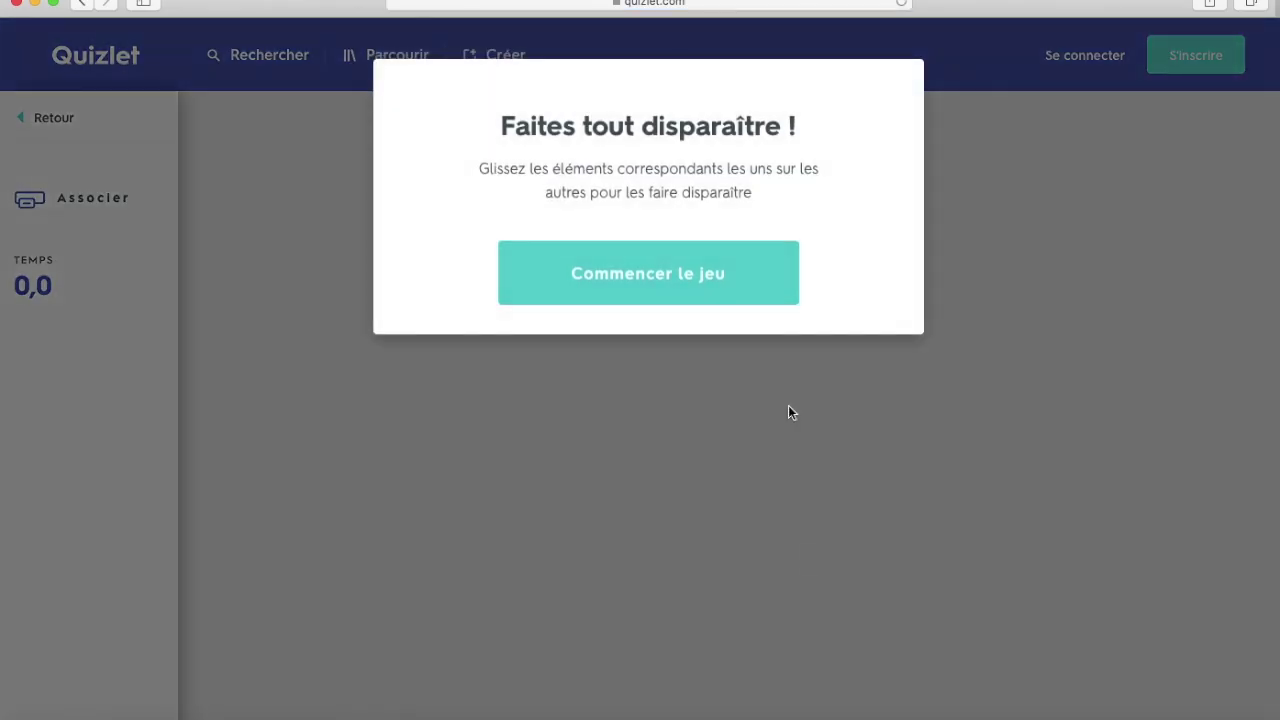
left_click(655, 266)
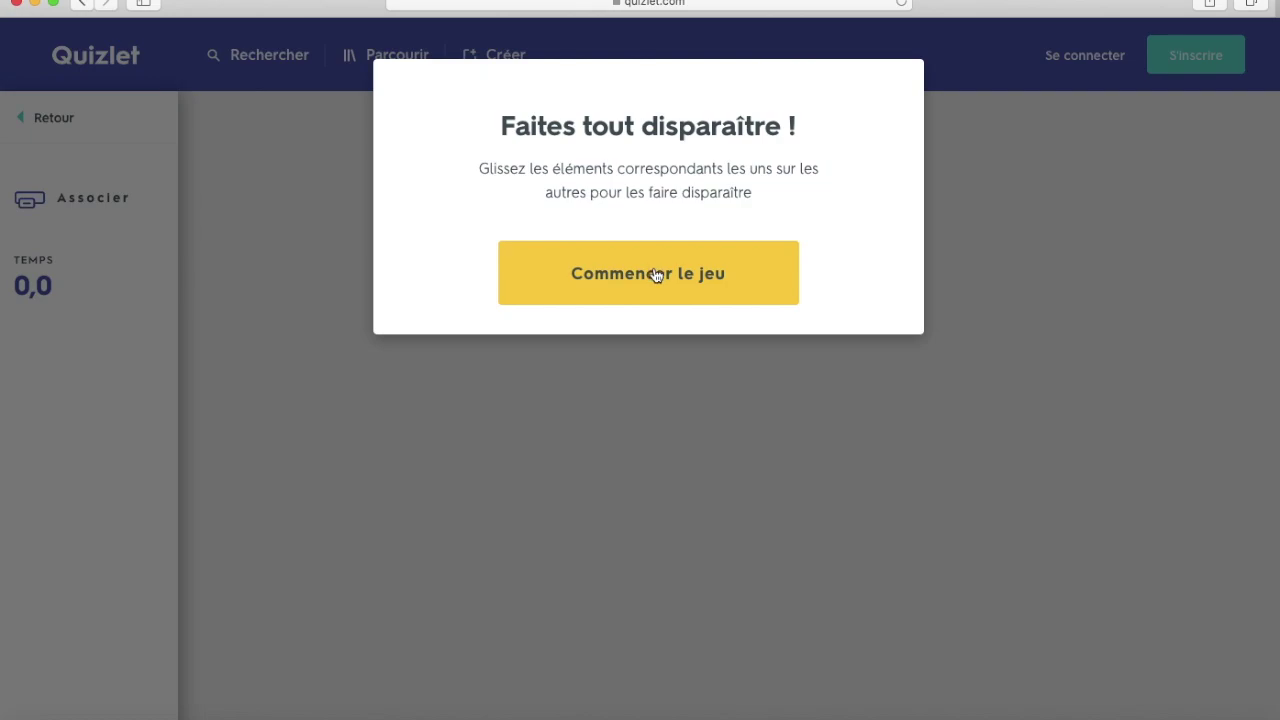
left_click(655, 275)
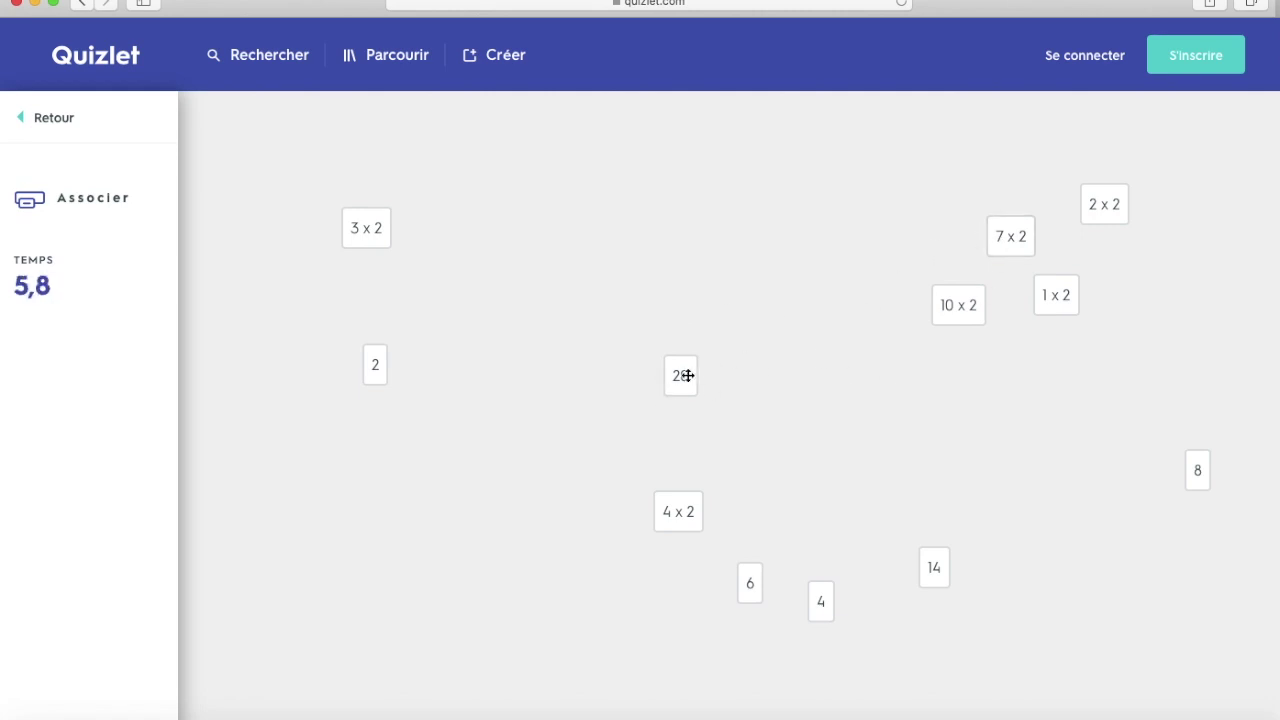
left_click_drag(681, 378, 958, 318)
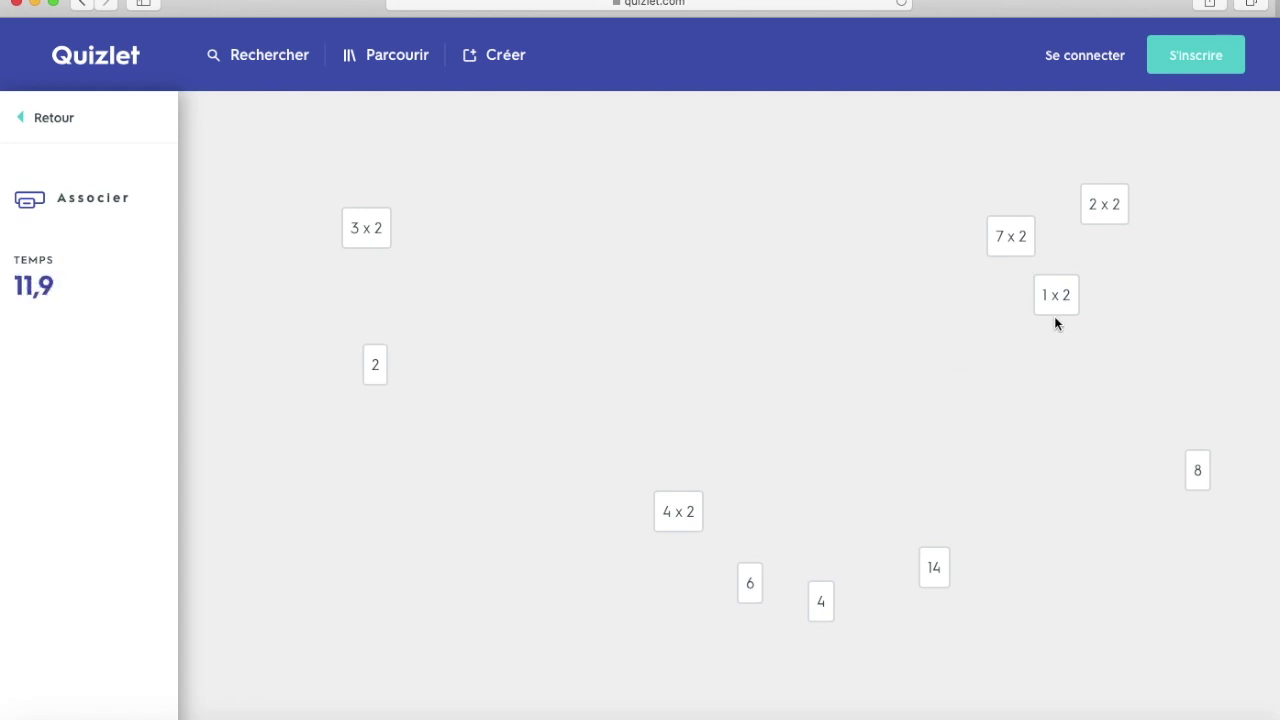
left_click_drag(1056, 296, 1201, 478)
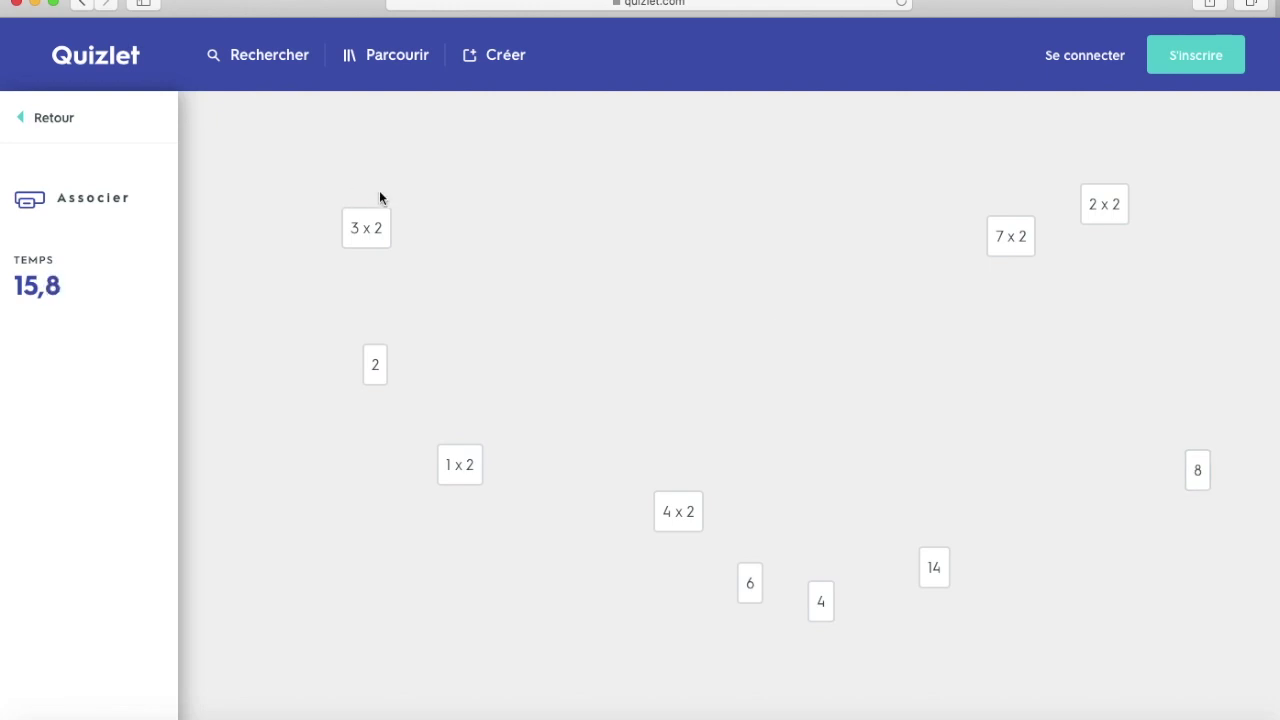
Step: Leave the Associer game for the set page, dismissing the account creation offer
left_click(24, 120)
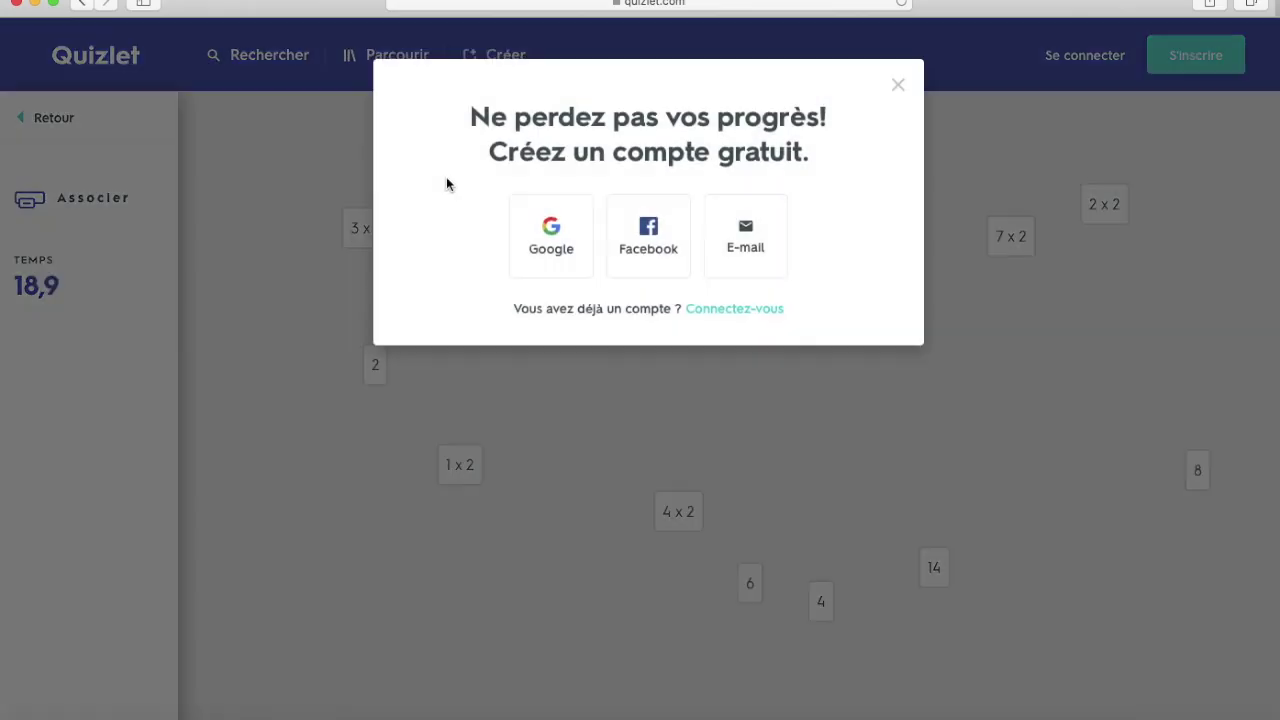
left_click(897, 85)
left_click(28, 122)
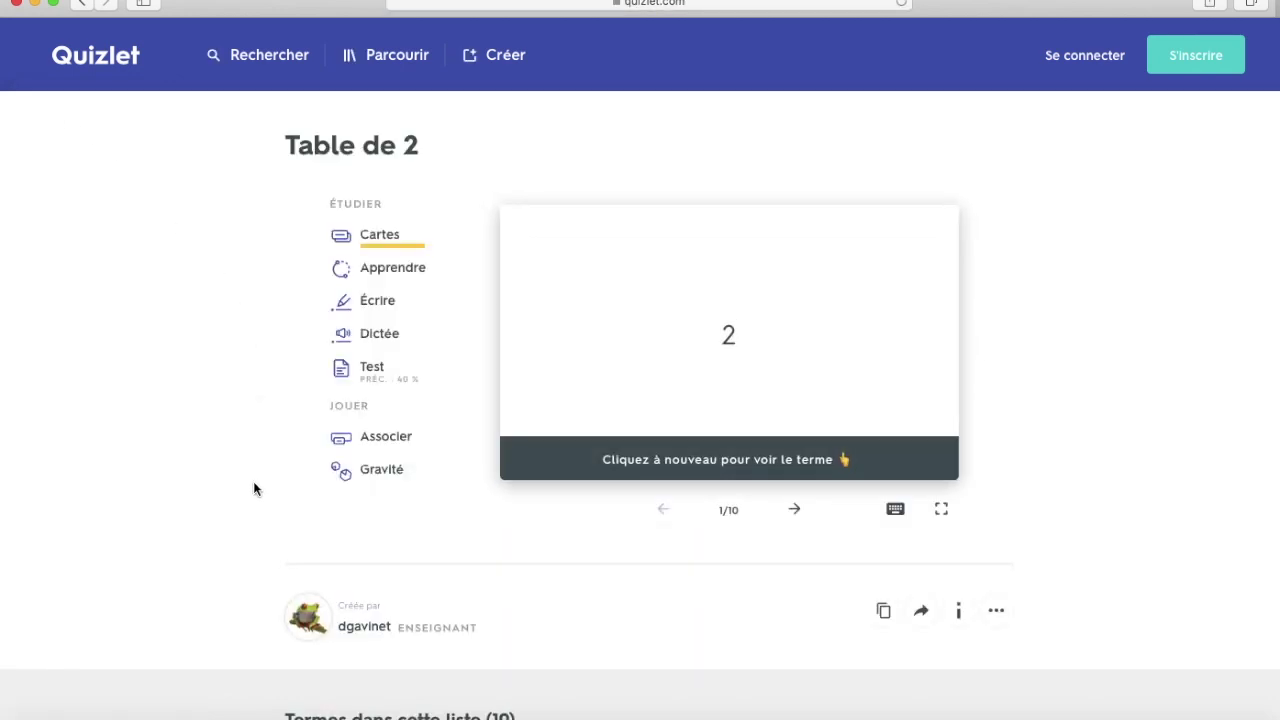
Step: Start the Gravité game with the difficulty level set to Facile and Réponse kept on Terme
left_click(381, 471)
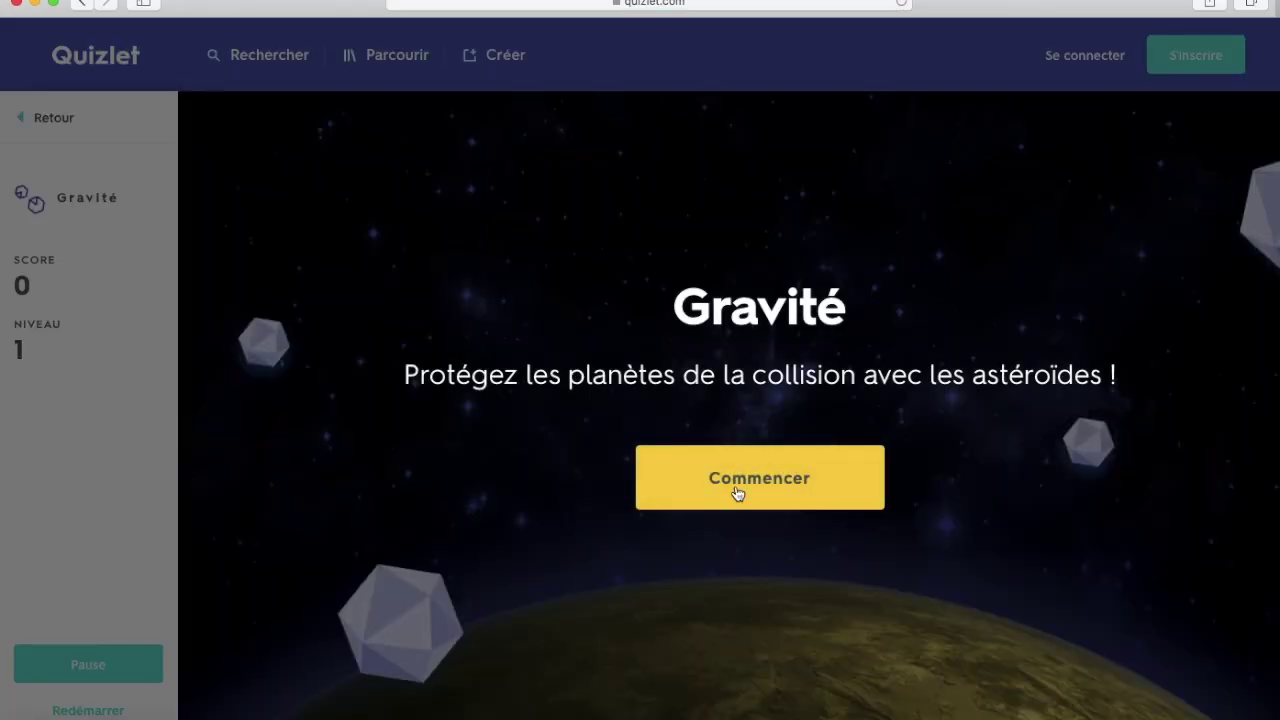
left_click(737, 493)
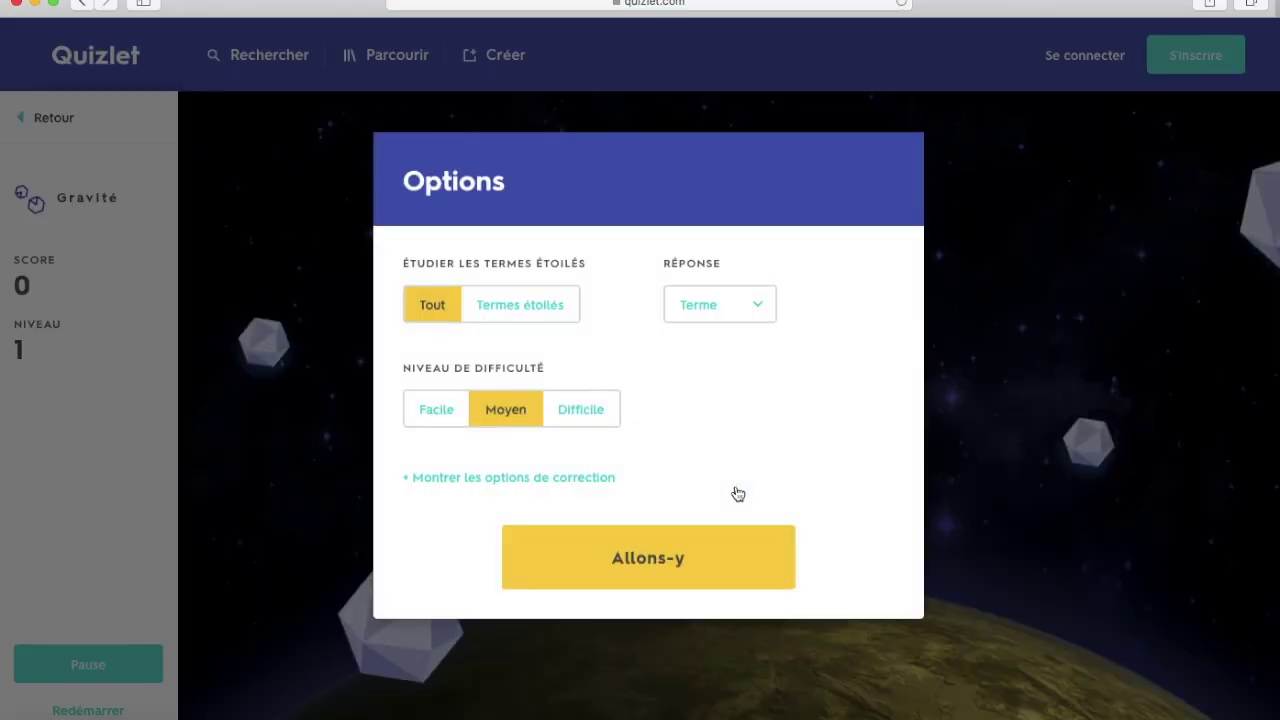
left_click(767, 311)
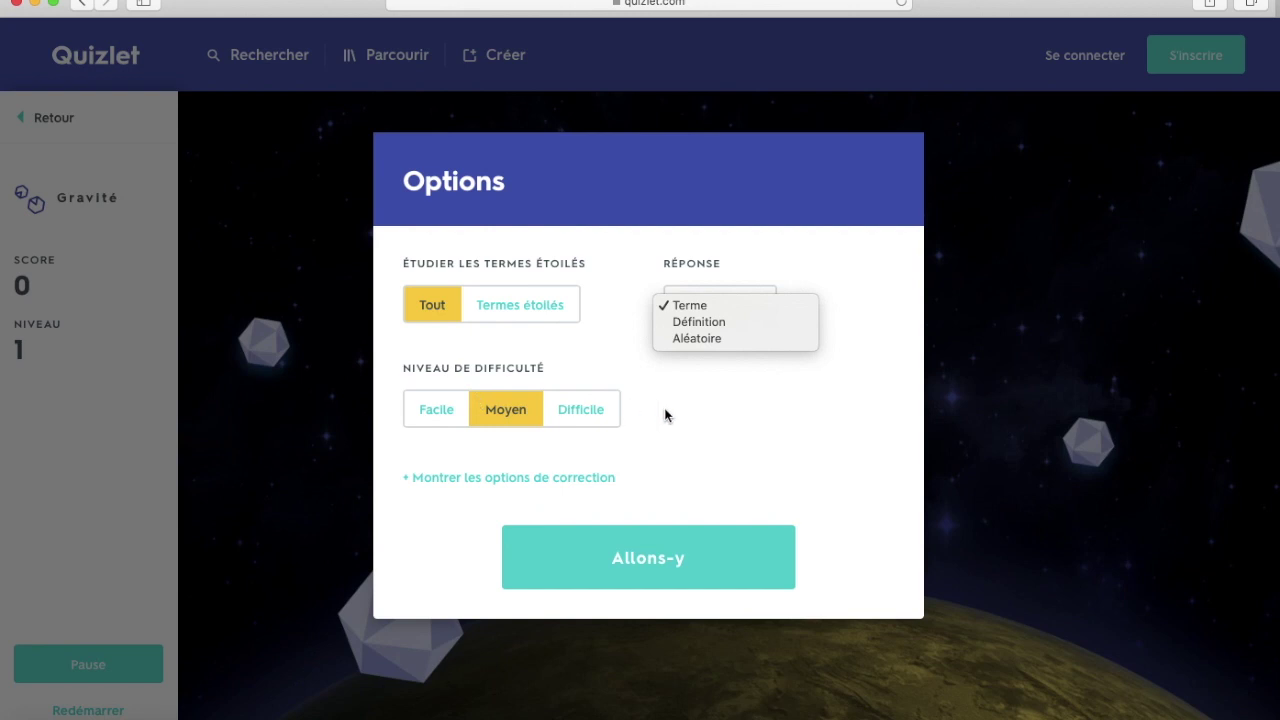
left_click(785, 418)
left_click(449, 421)
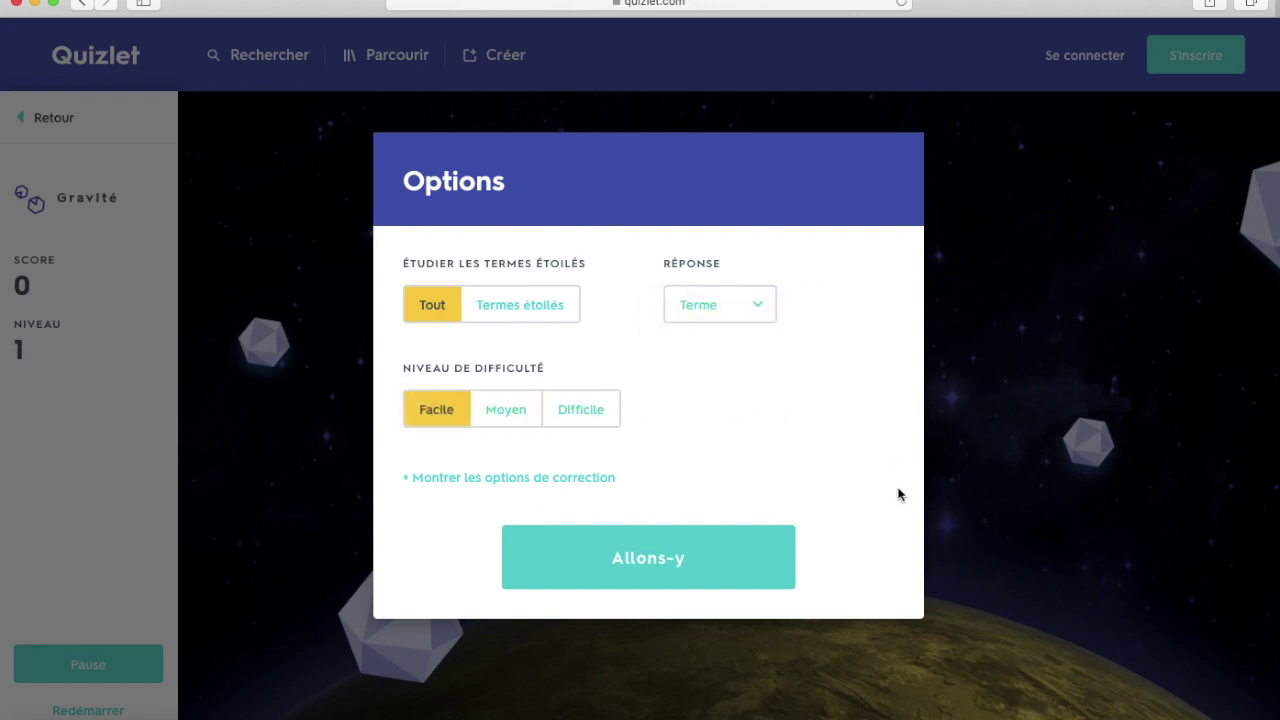
left_click(683, 562)
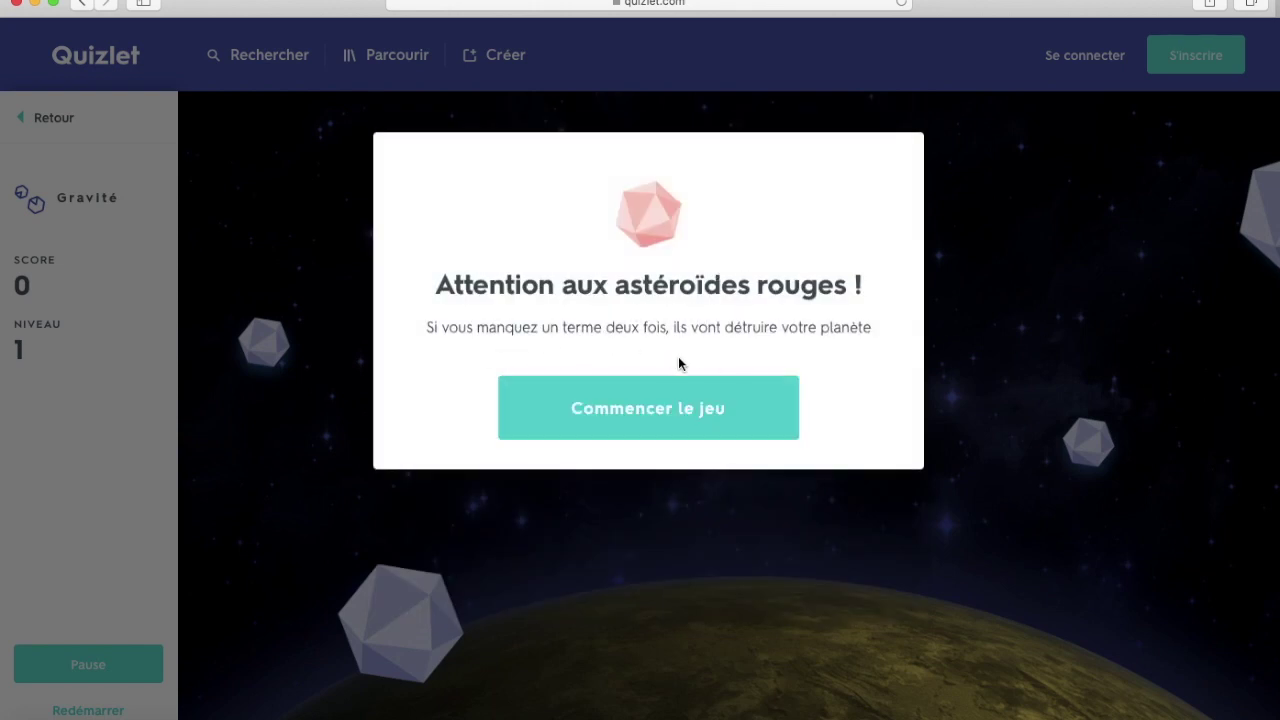
left_click(670, 413)
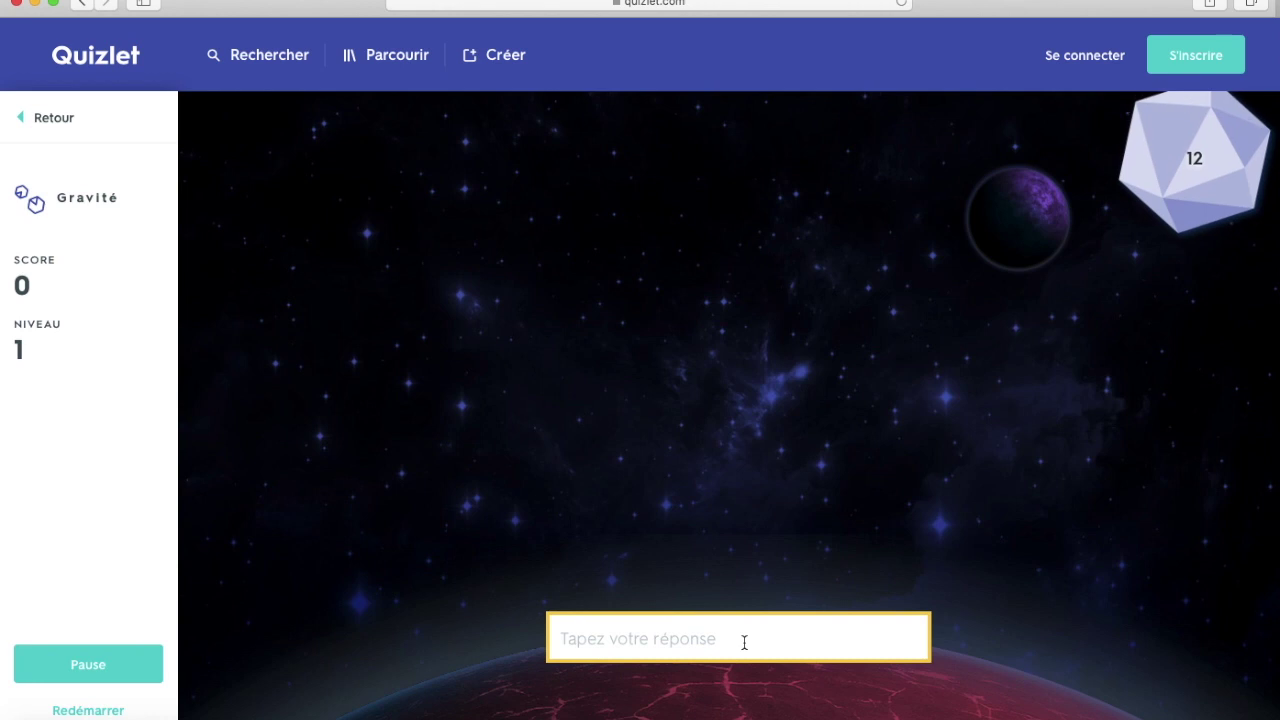
Step: Answer the asteroid 12 with 6X2 and 2X6, and copy the correct answer 6 x 2 when asked
type("6X2")
key("Return")
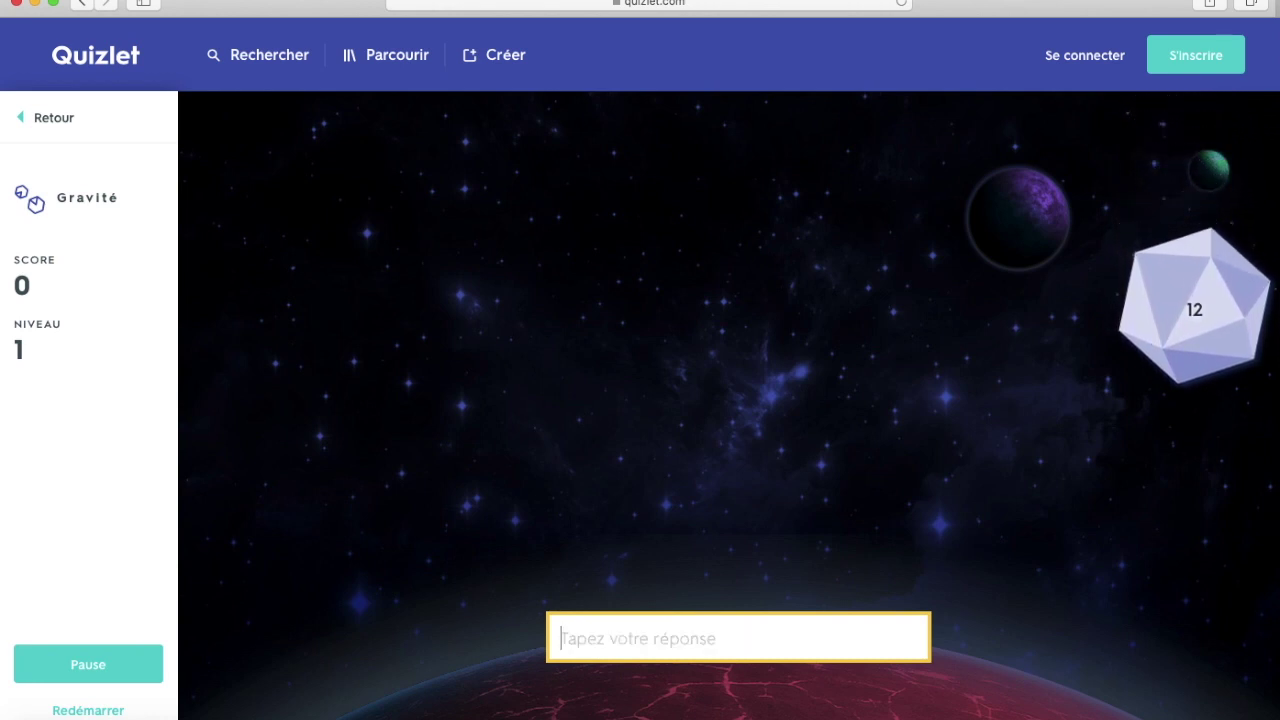
type("2X6")
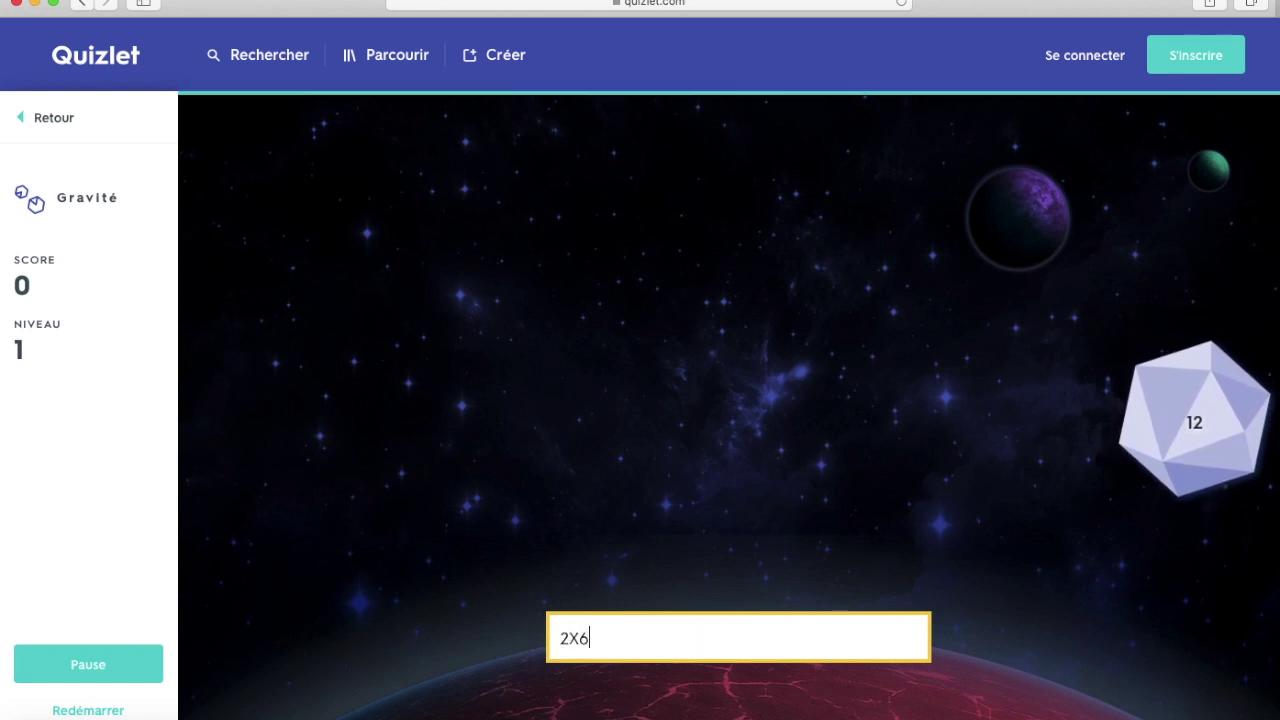
key("Return")
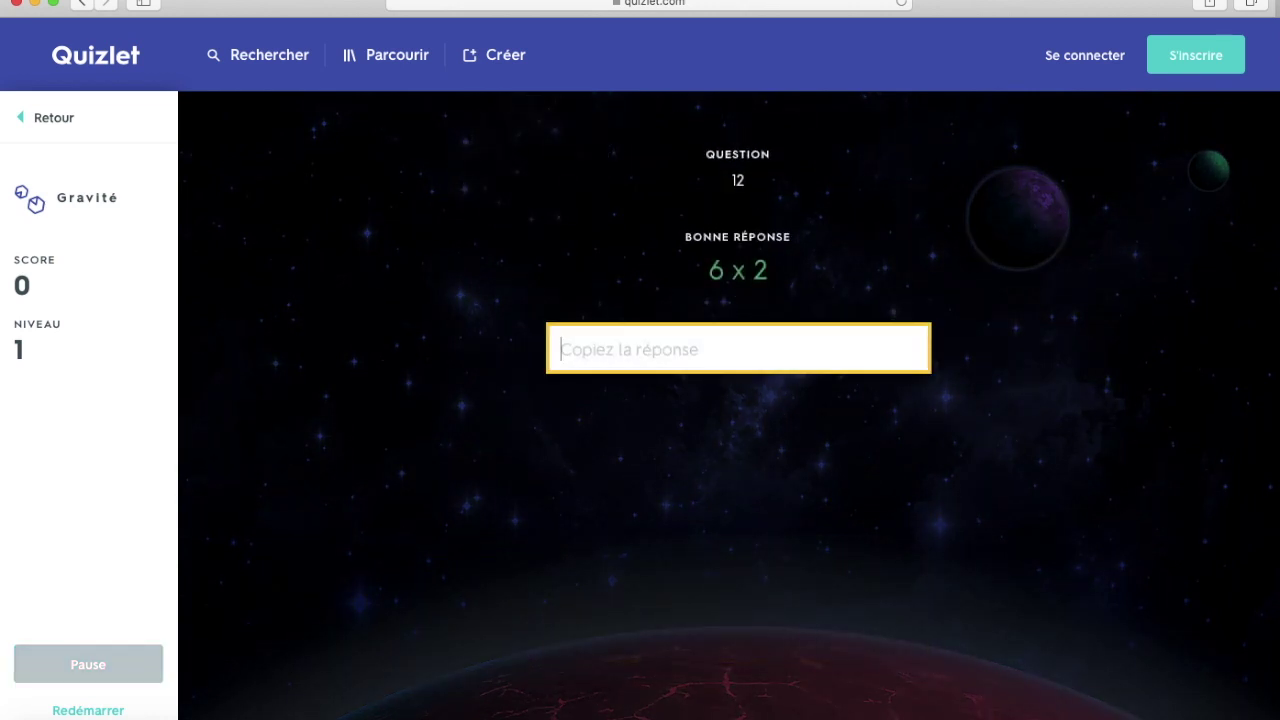
type("6 x 2")
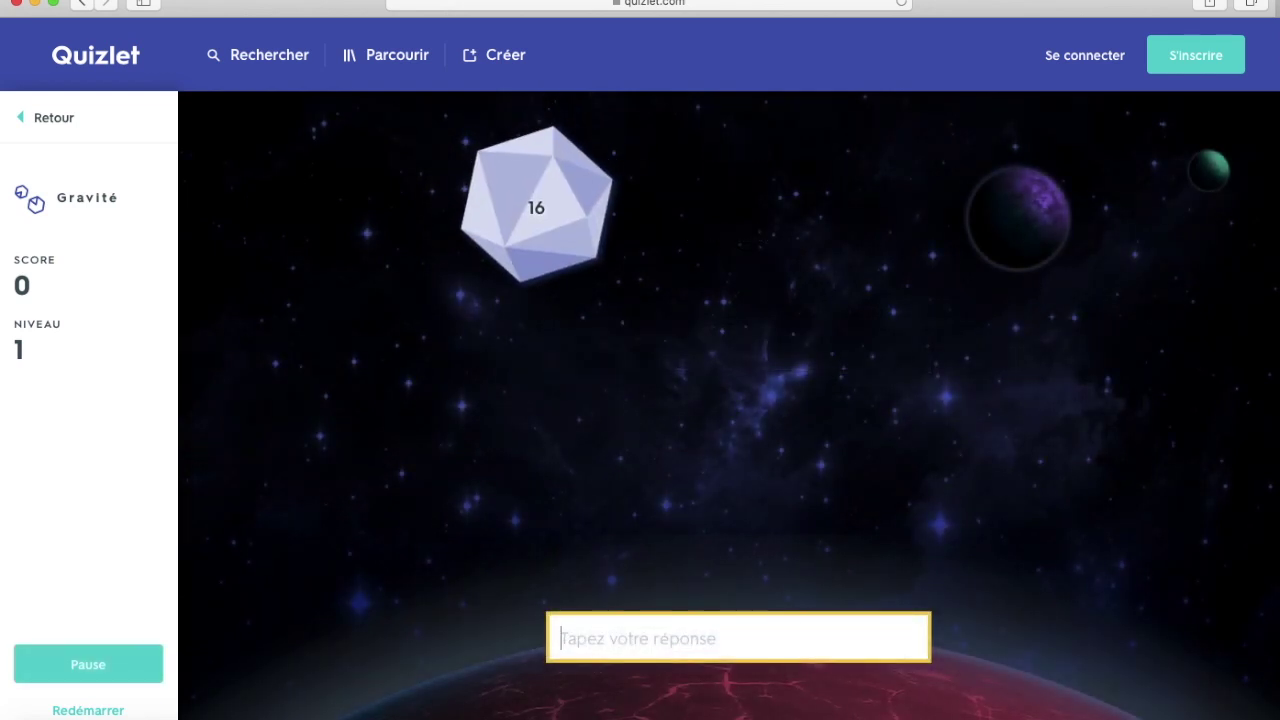
Step: Pause the Gravité game and return to the set page, dismissing the account creation offer
left_click(108, 667)
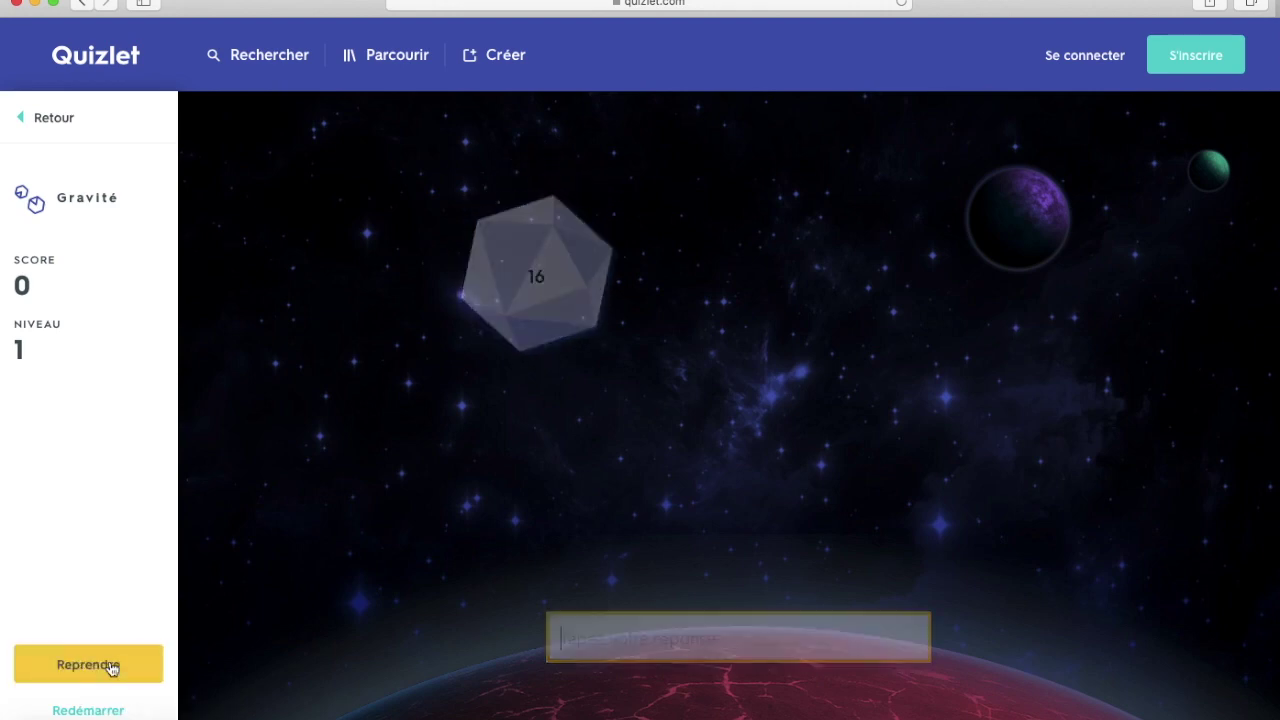
left_click(24, 126)
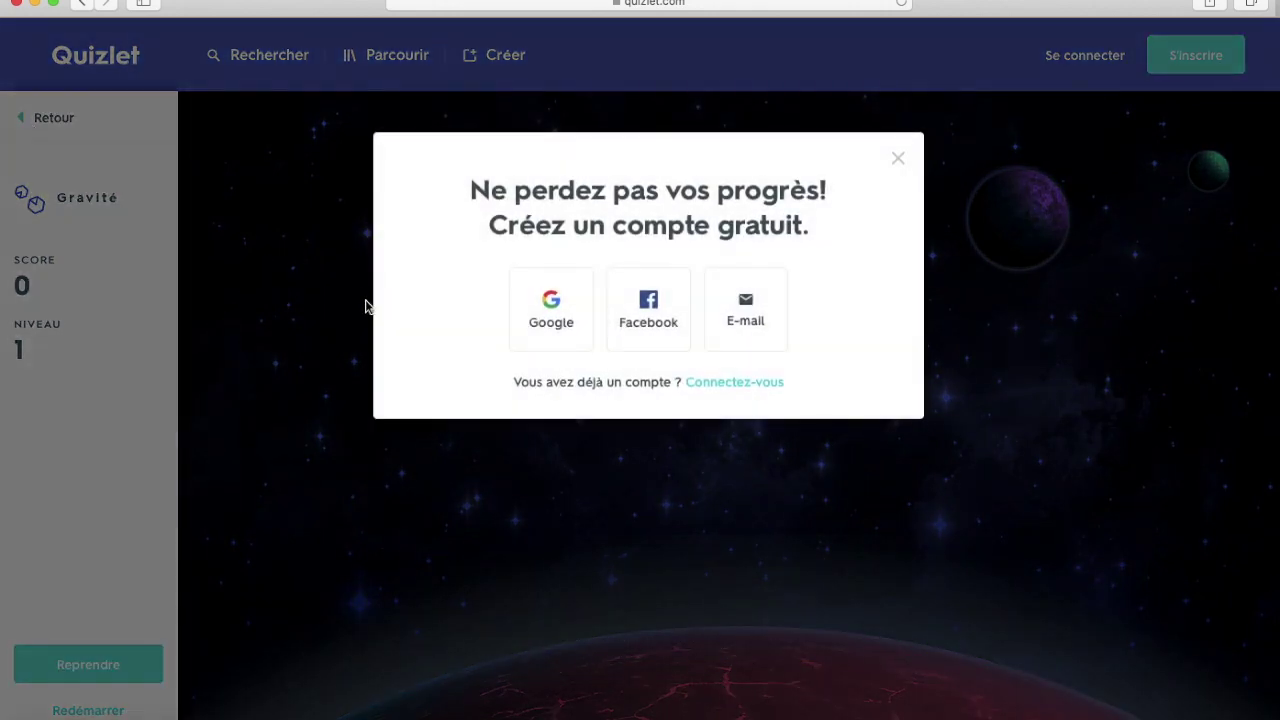
left_click(897, 161)
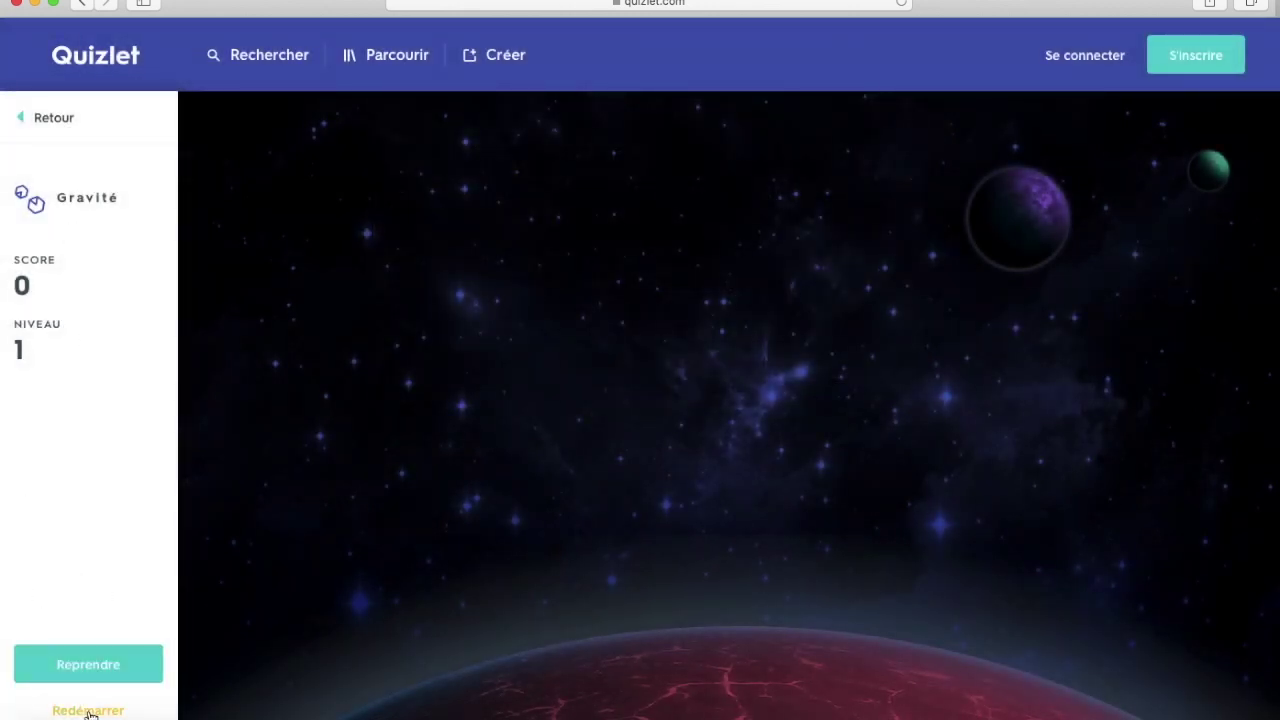
left_click(22, 117)
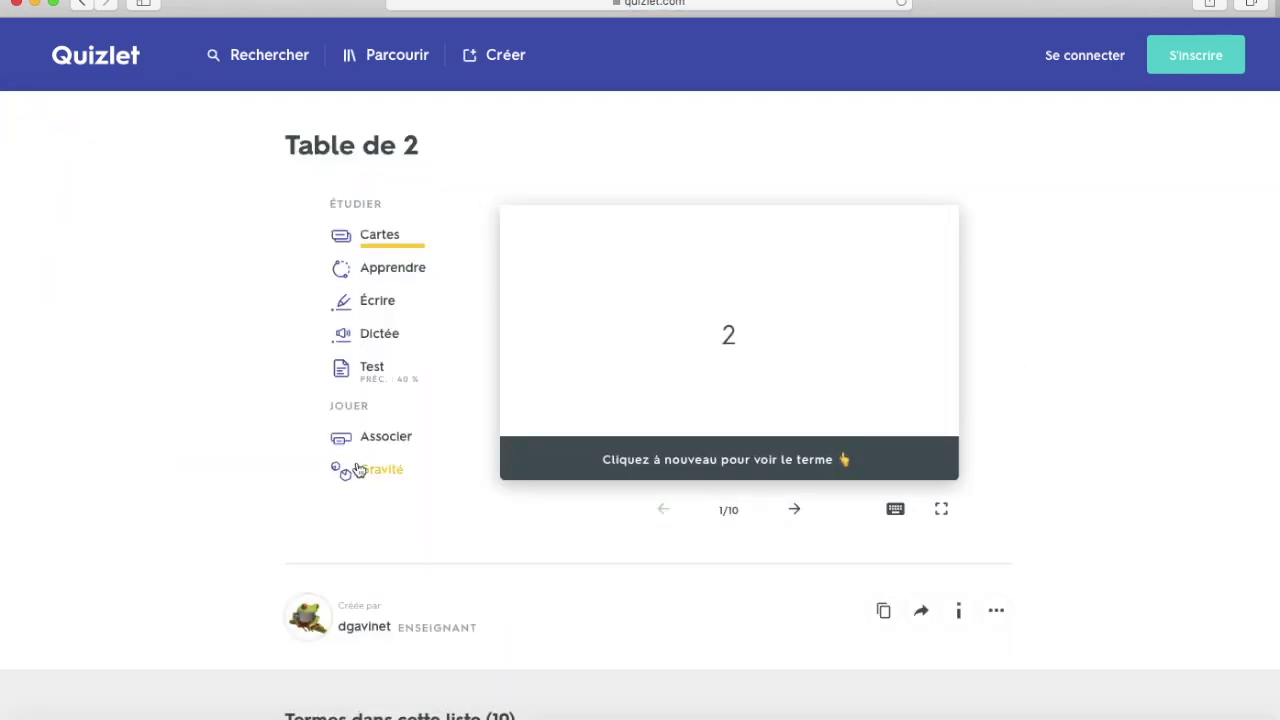
Step: Reopen the Gravité game and set its Réponse option to Définition
left_click(371, 473)
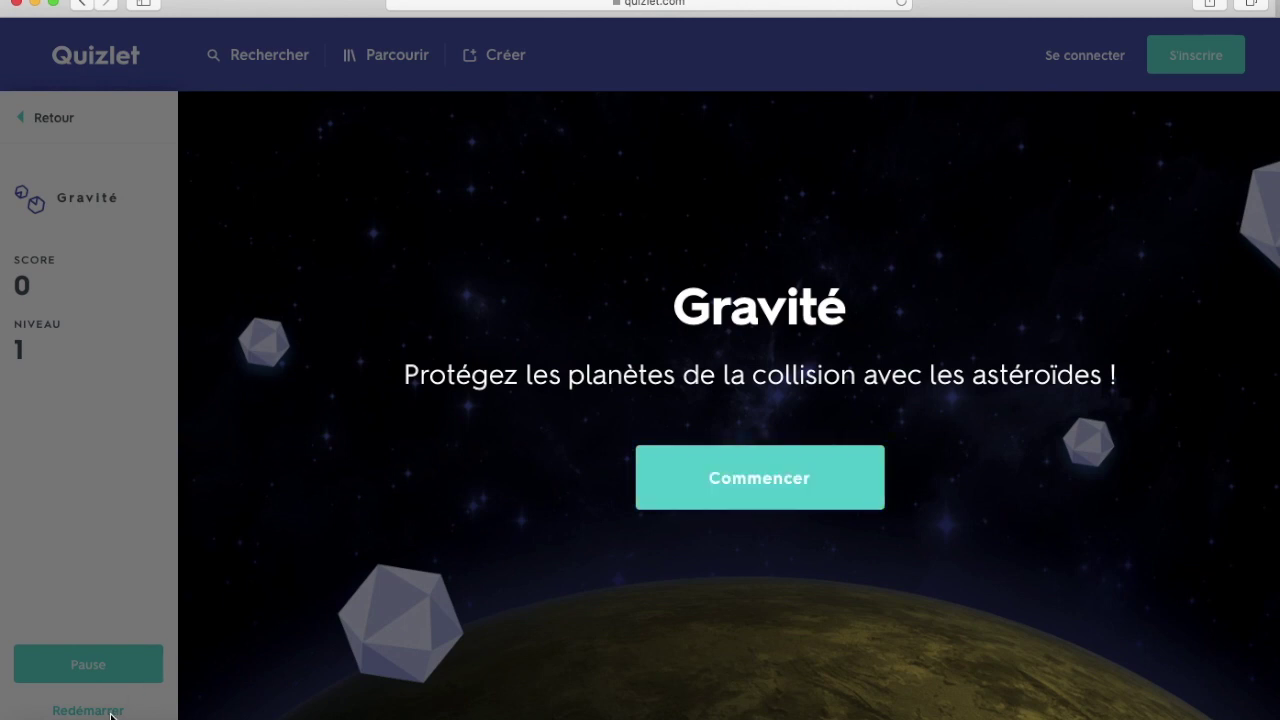
left_click(763, 502)
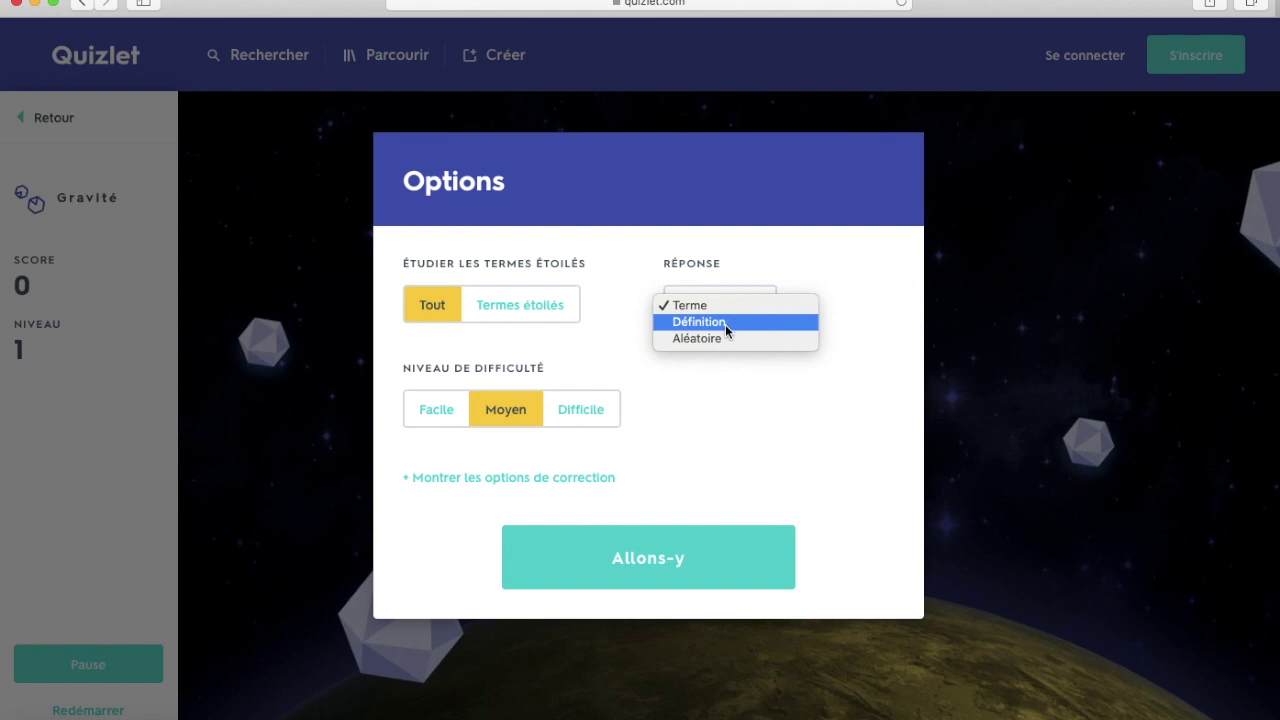
left_click(725, 324)
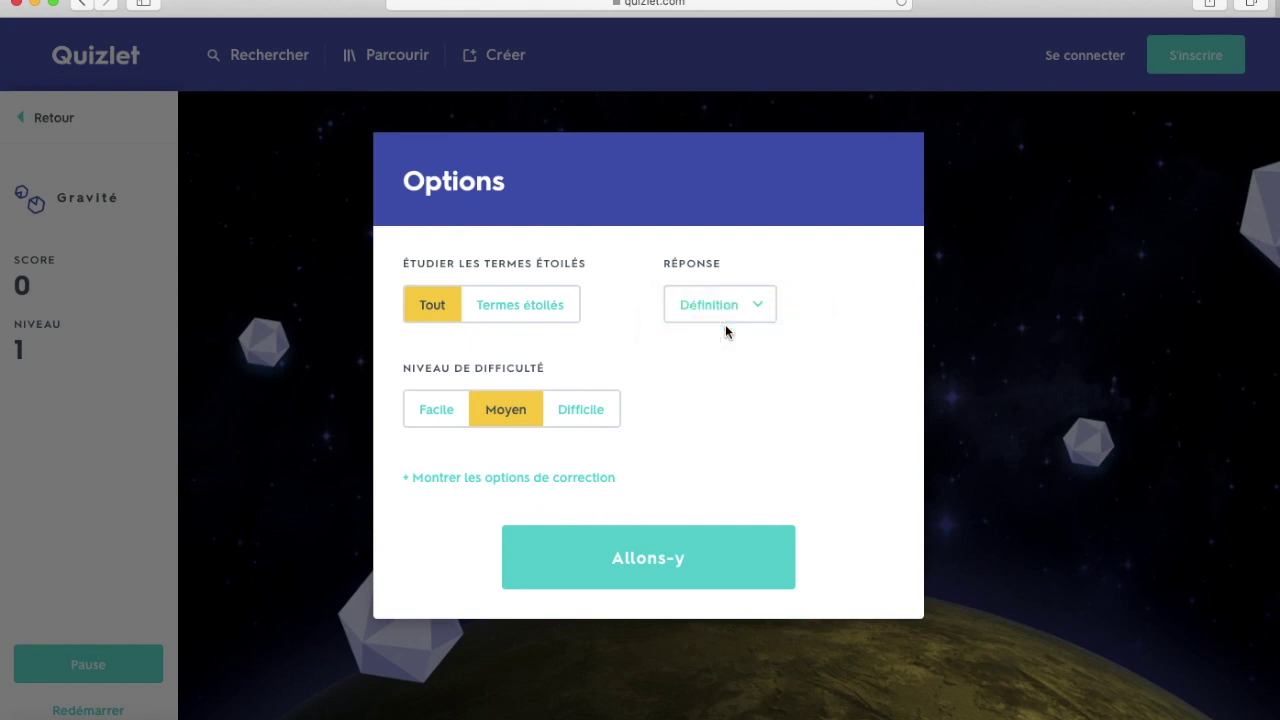
Step: Start the Gravité game and answer the asteroid 6 x 2 with 12 and the asteroid 7 x 2 with 14
left_click(655, 561)
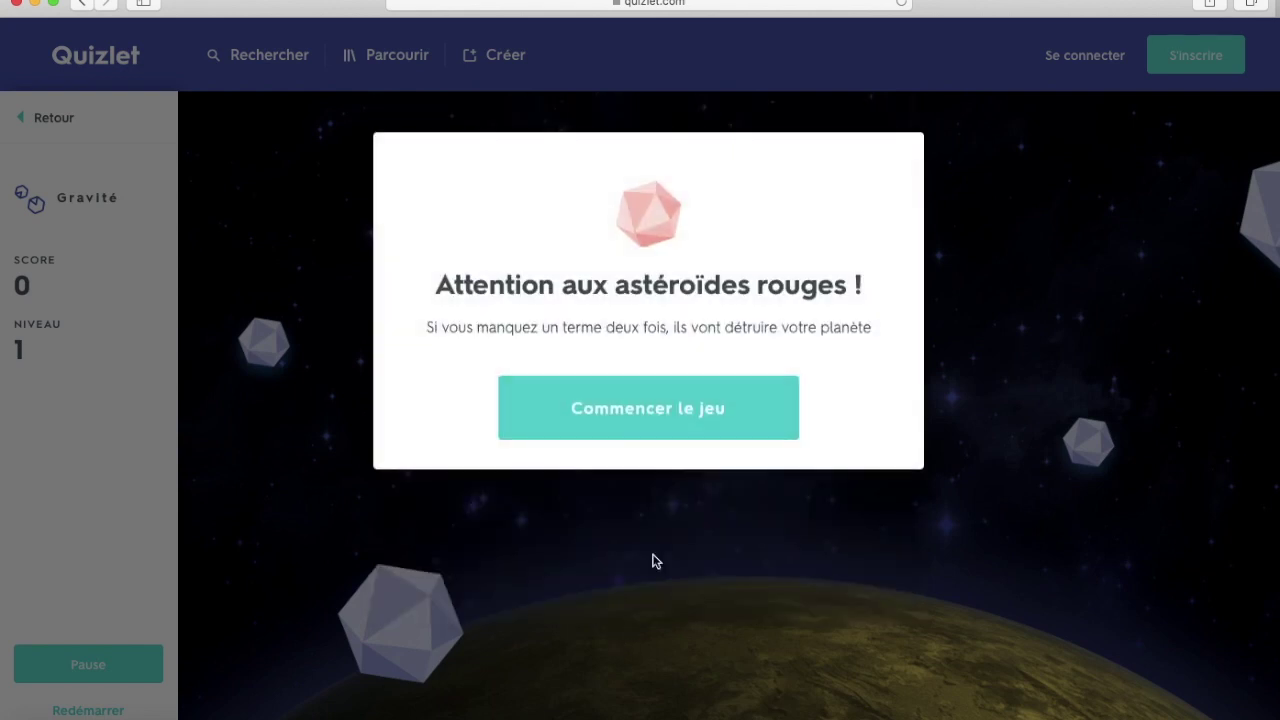
left_click(657, 424)
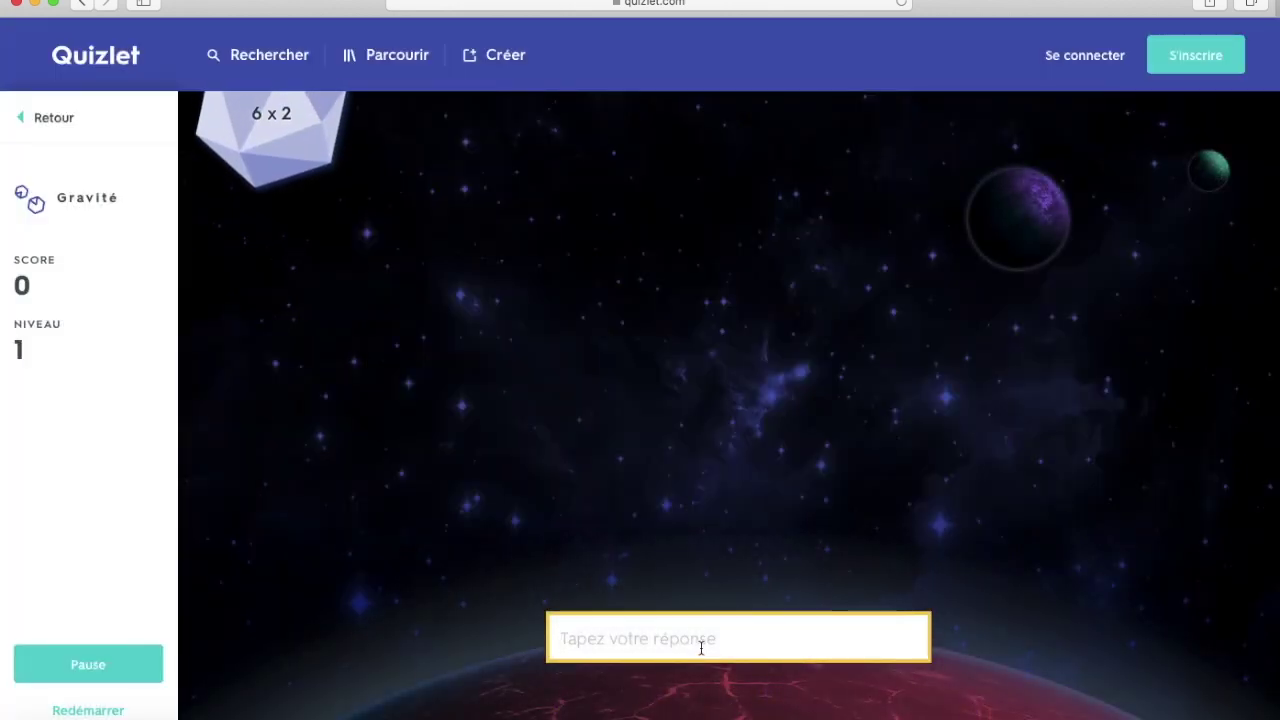
type("12")
key("Return")
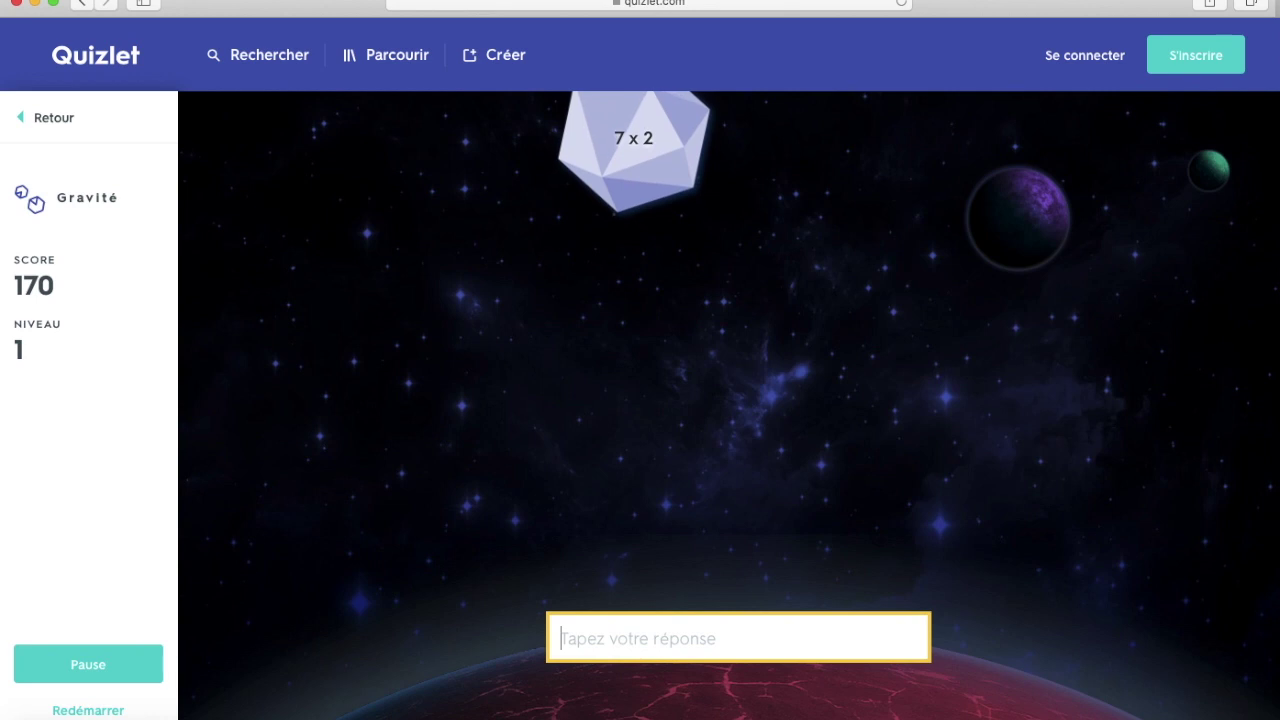
type("14")
key("Return")
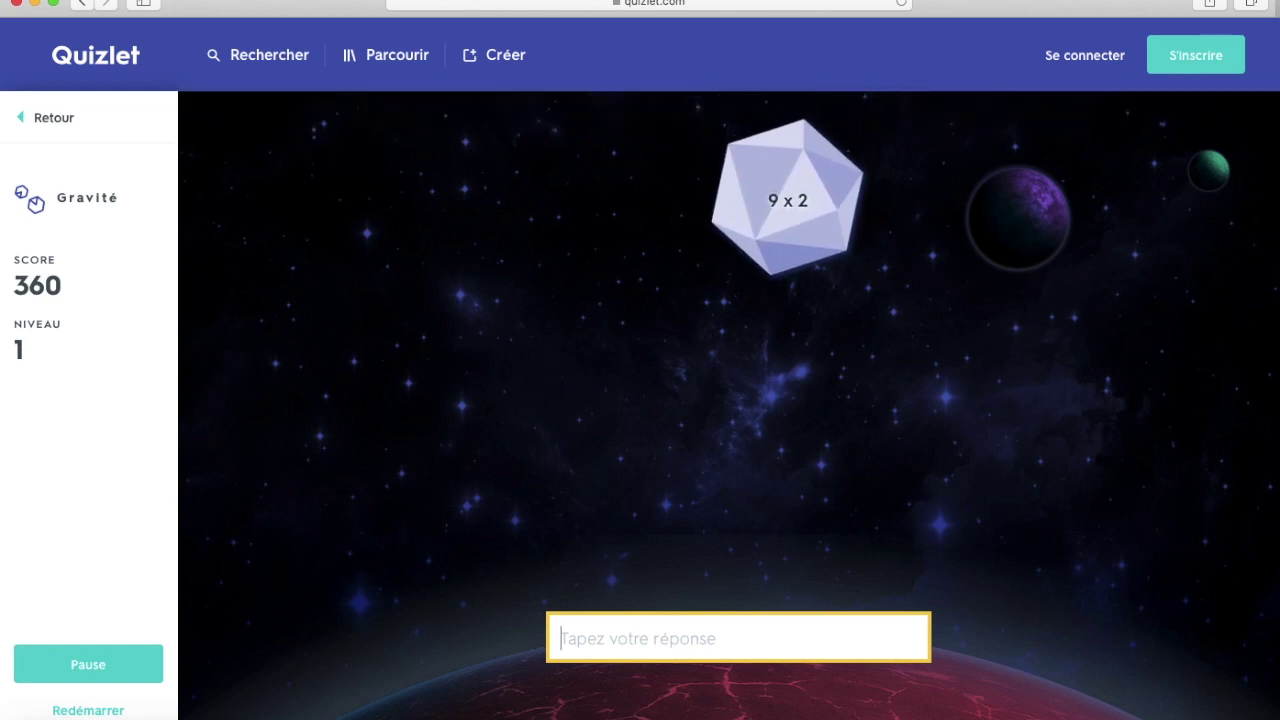
Step: Try the answers 12, 16 and 17 for the asteroid 9 x 2
type("12")
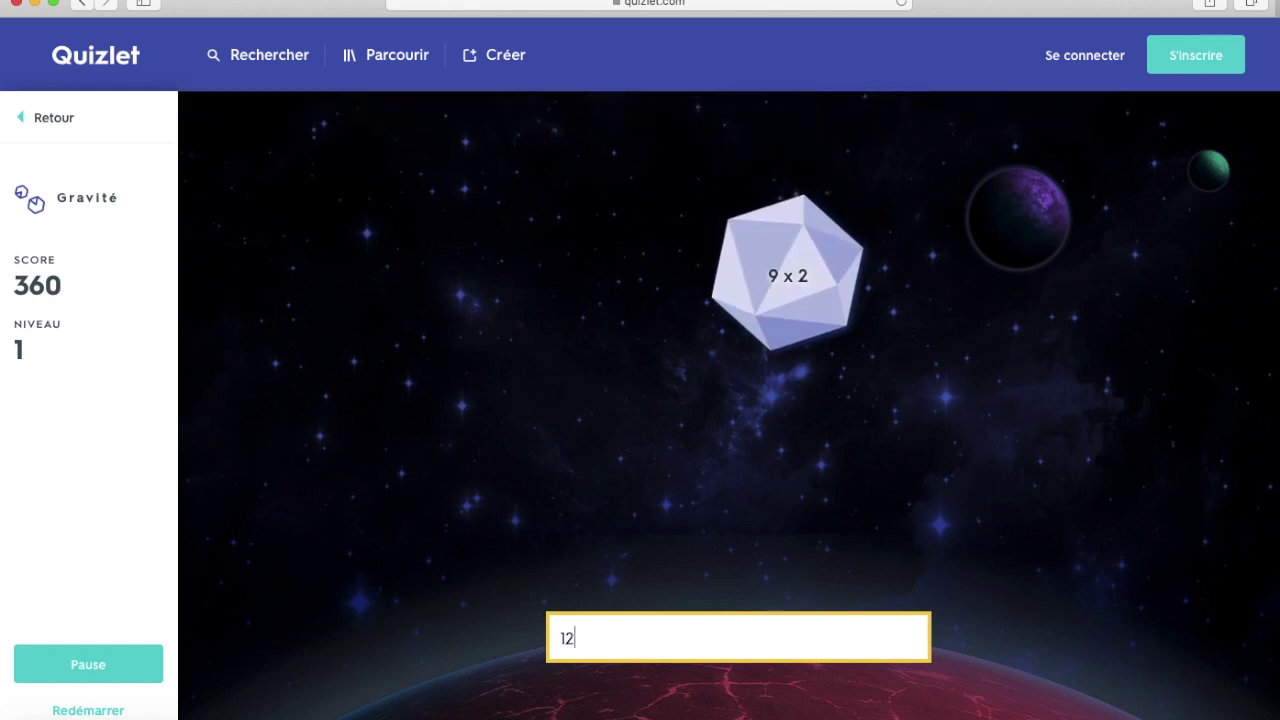
key("Return")
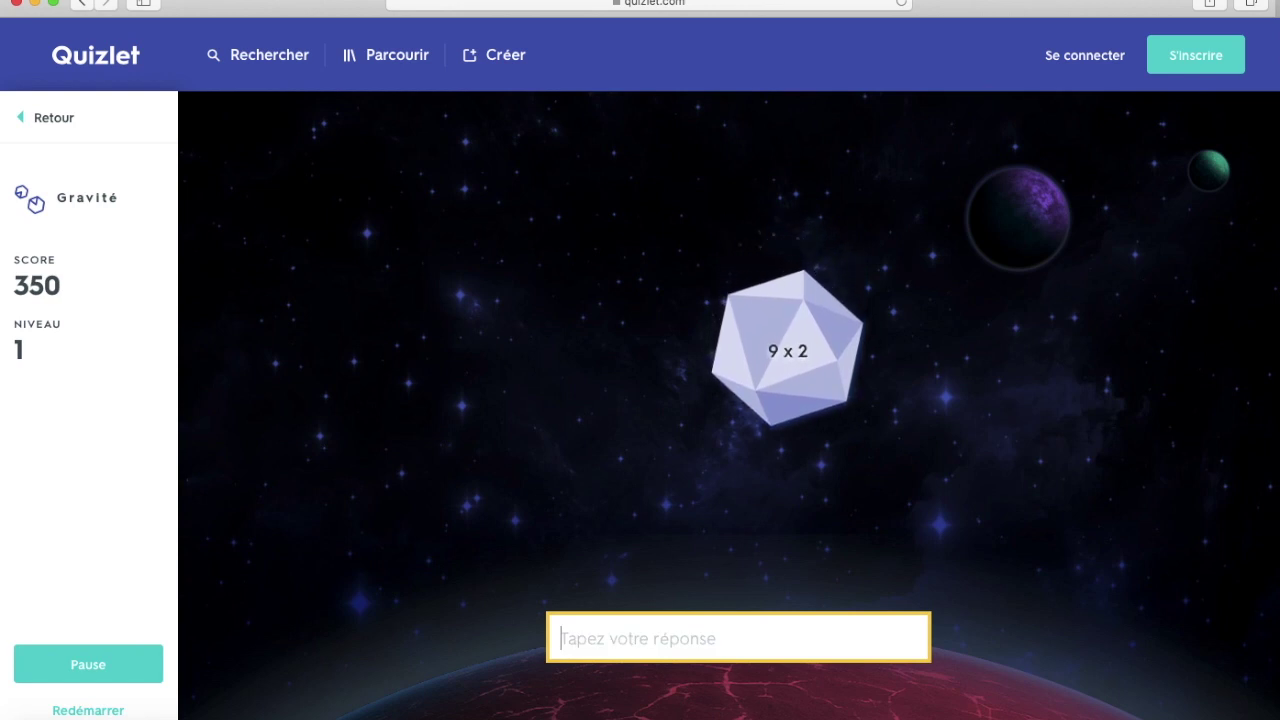
type("16")
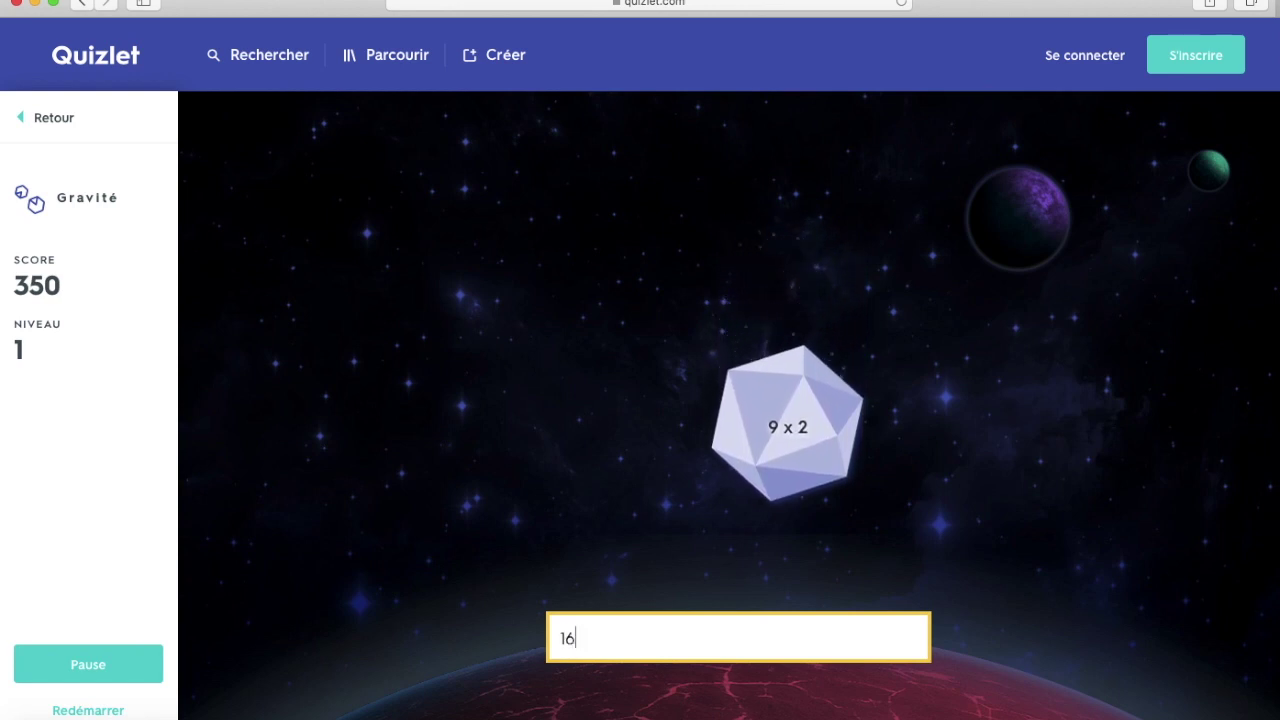
key("Return")
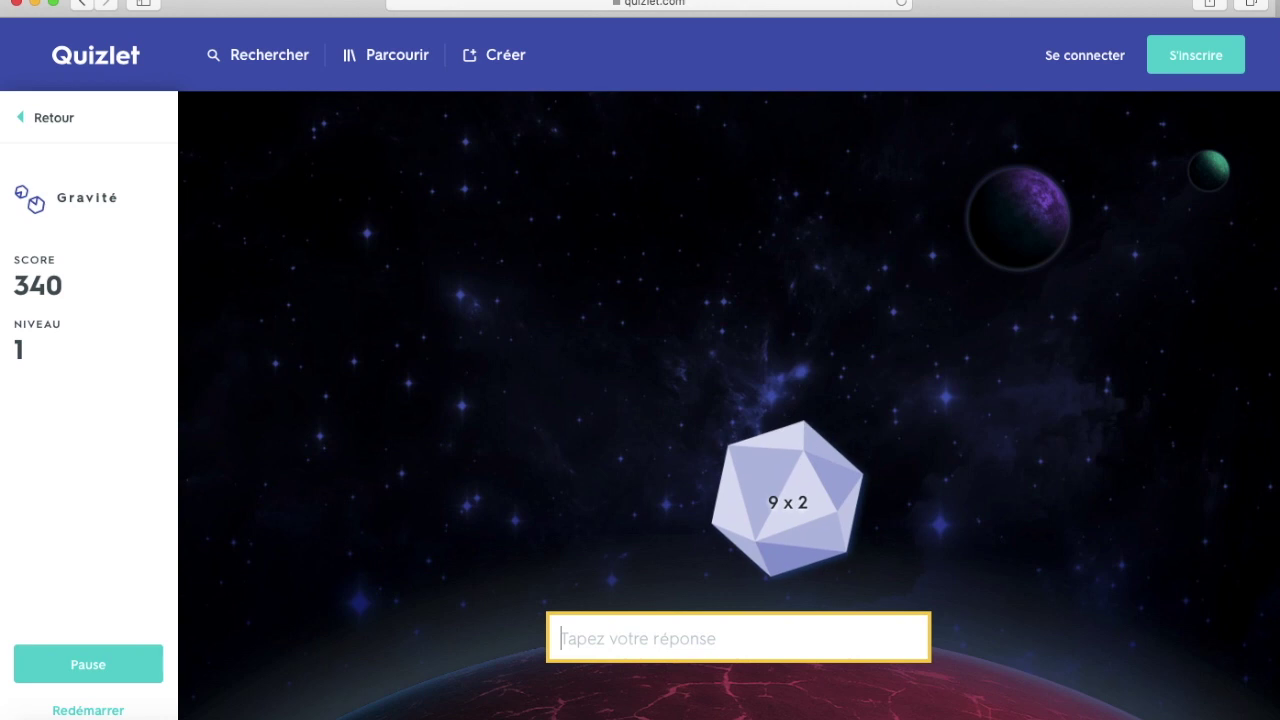
type("17")
key("Return")
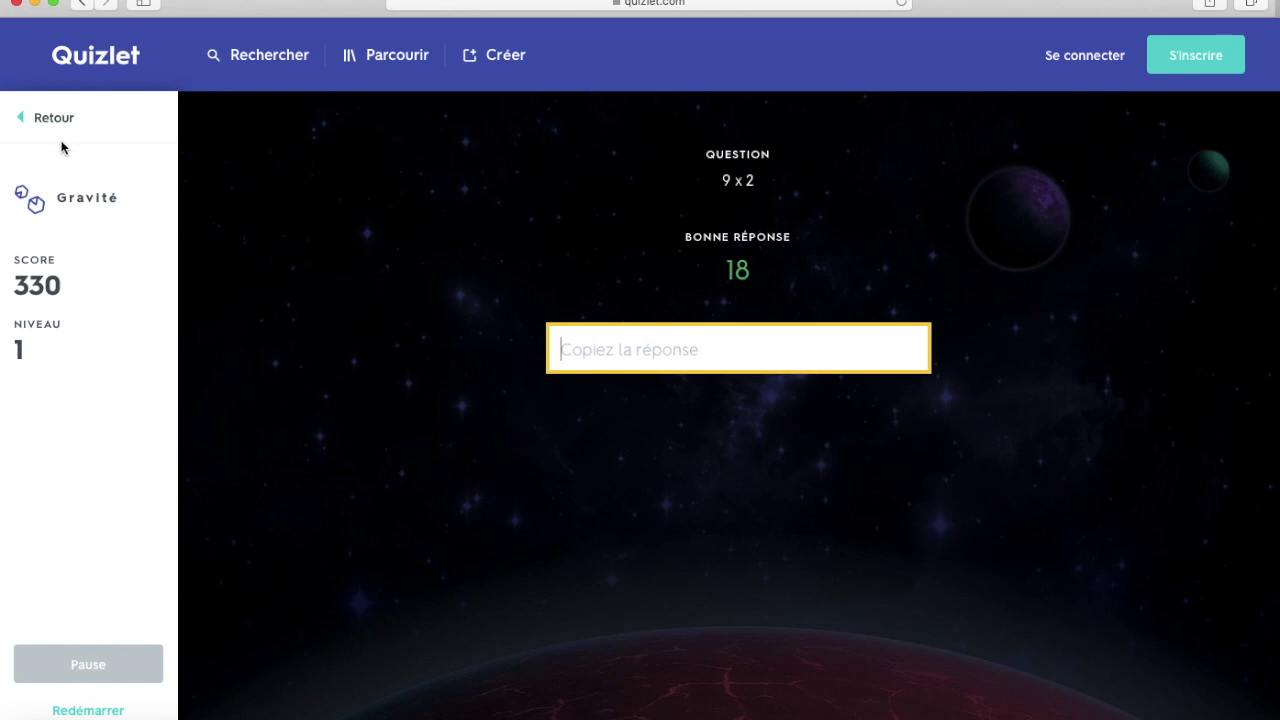
Step: Leave the Gravité game, dismissing the account creation offer
left_click(22, 122)
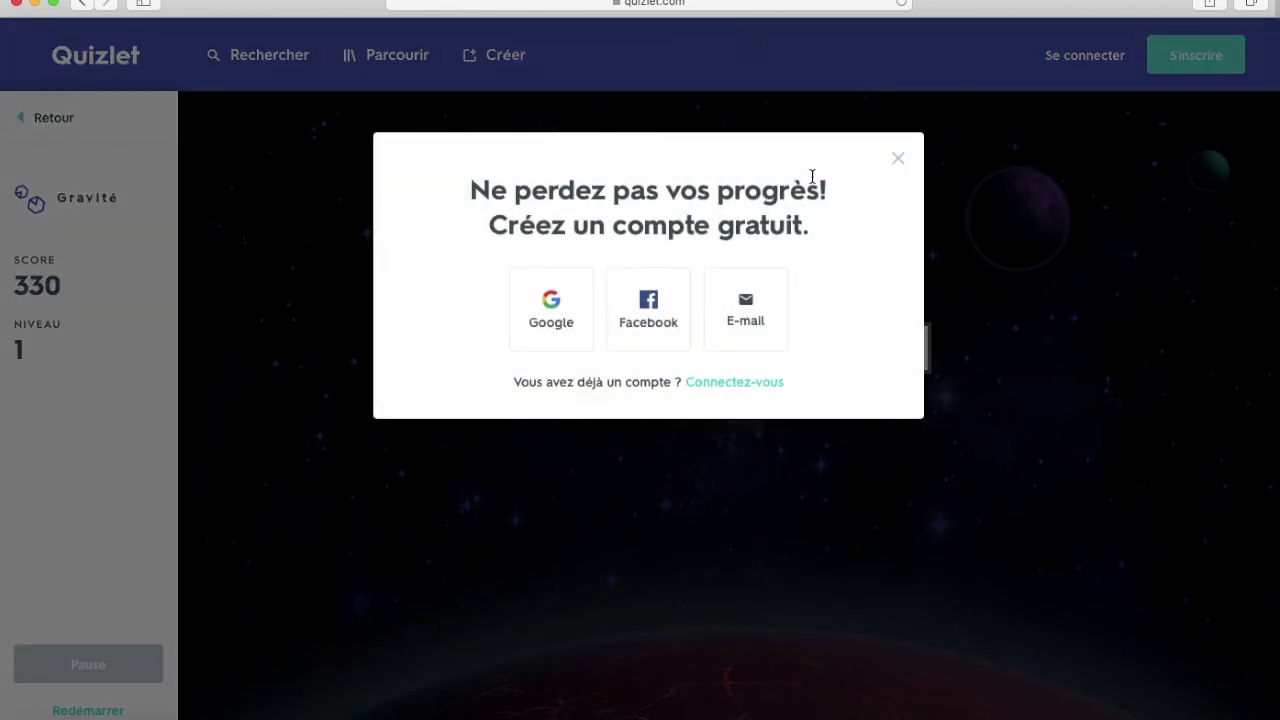
left_click(898, 161)
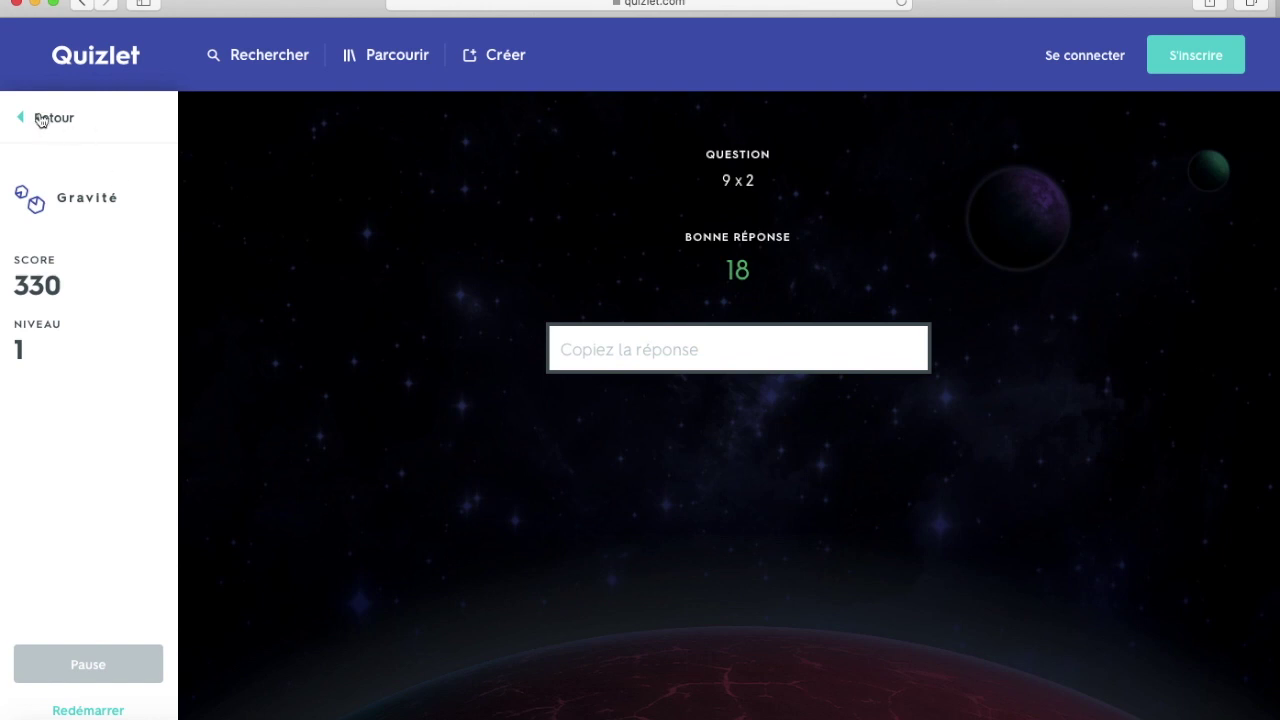
left_click(22, 122)
Step: Flip the barrez card in the Classroom instructions set and open the set in Cartes mode
left_click(600, 247)
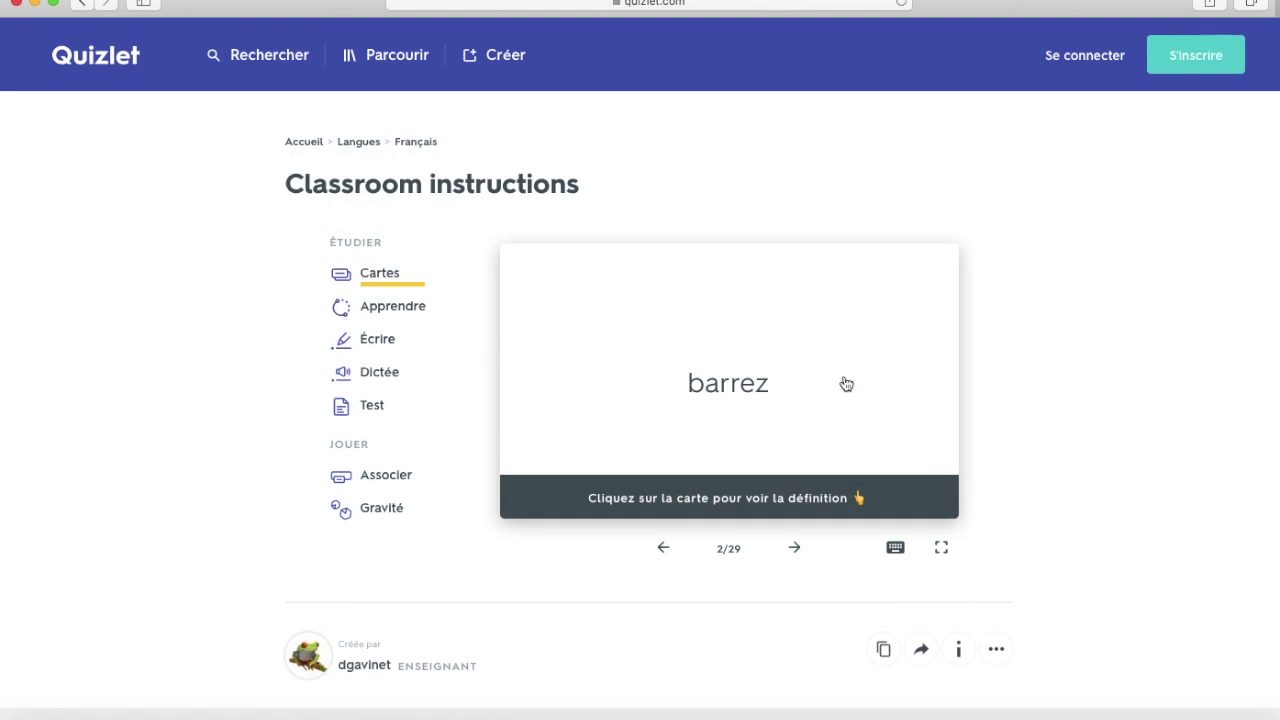
left_click(718, 420)
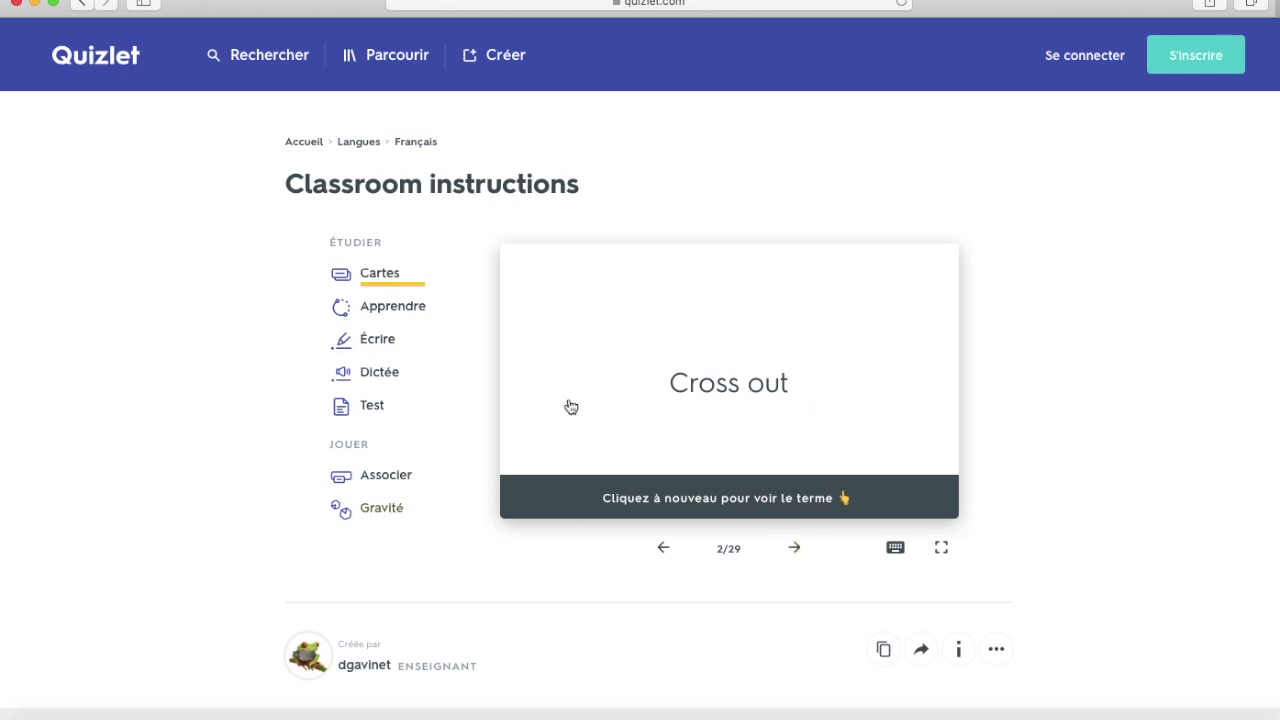
left_click(381, 277)
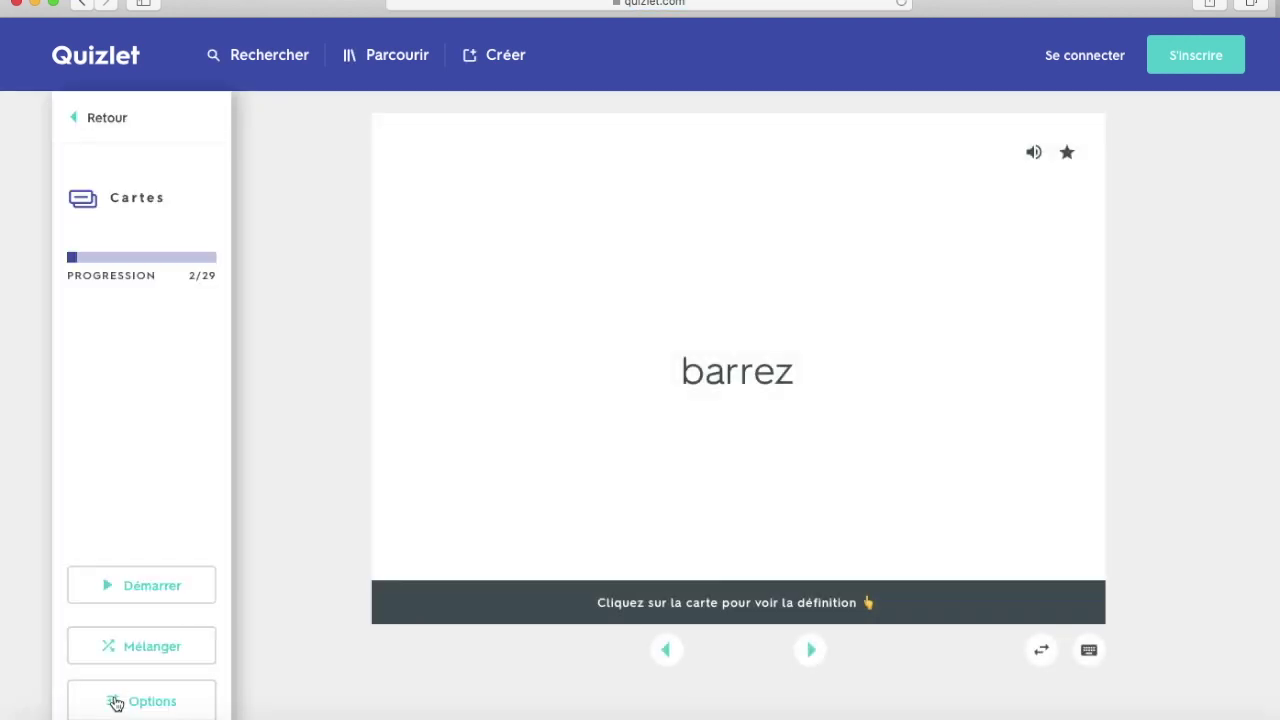
Step: Set the flashcards' Prononciation option to Activée and keep Réponse on Anglais
left_click(128, 703)
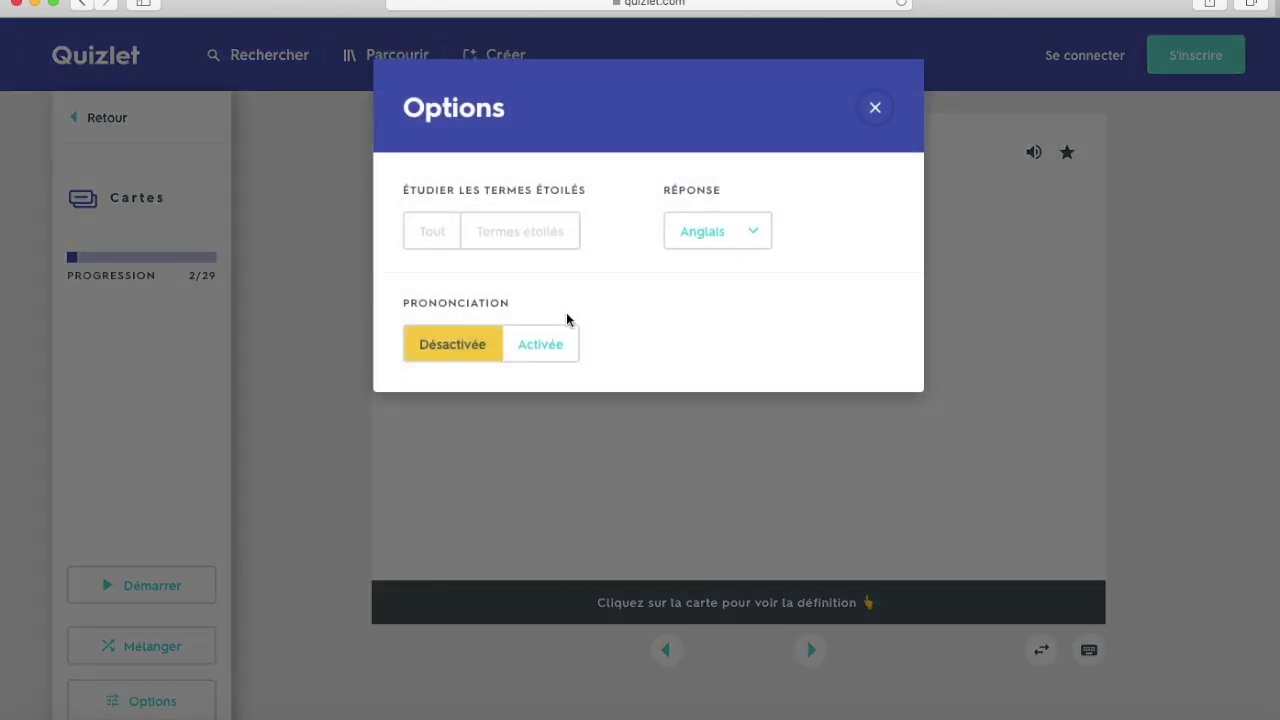
left_click(557, 347)
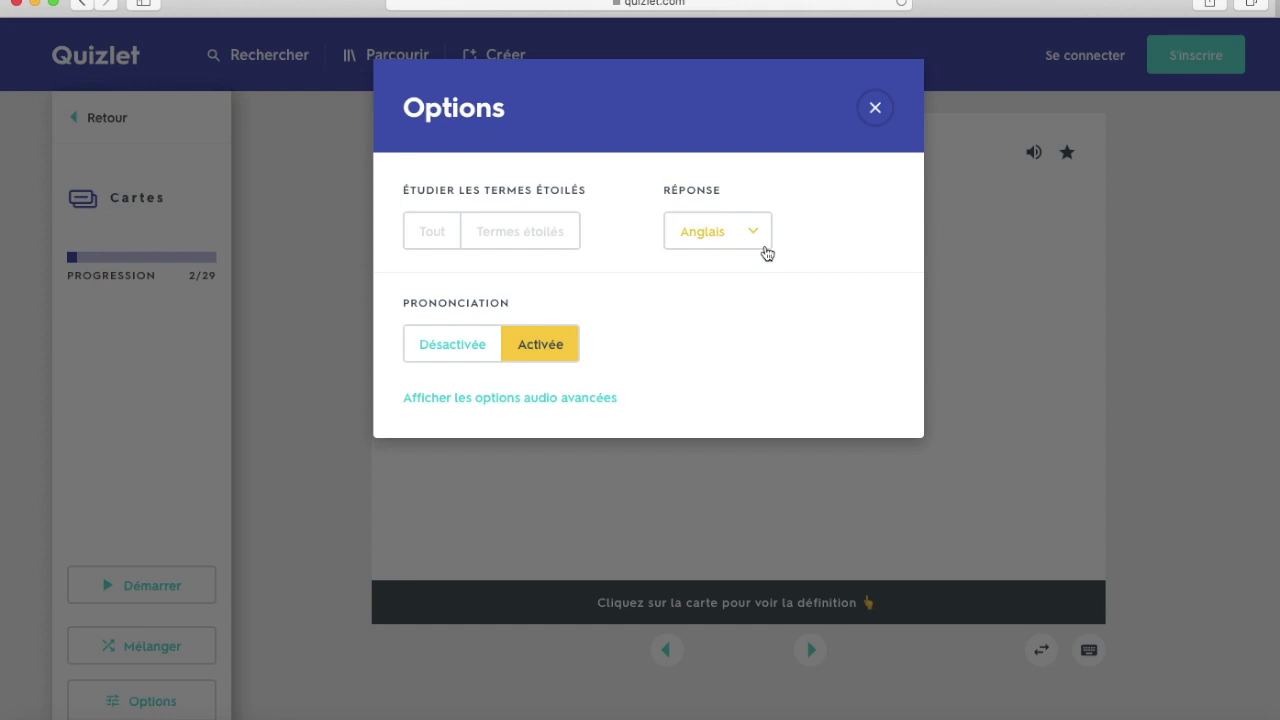
left_click(751, 240)
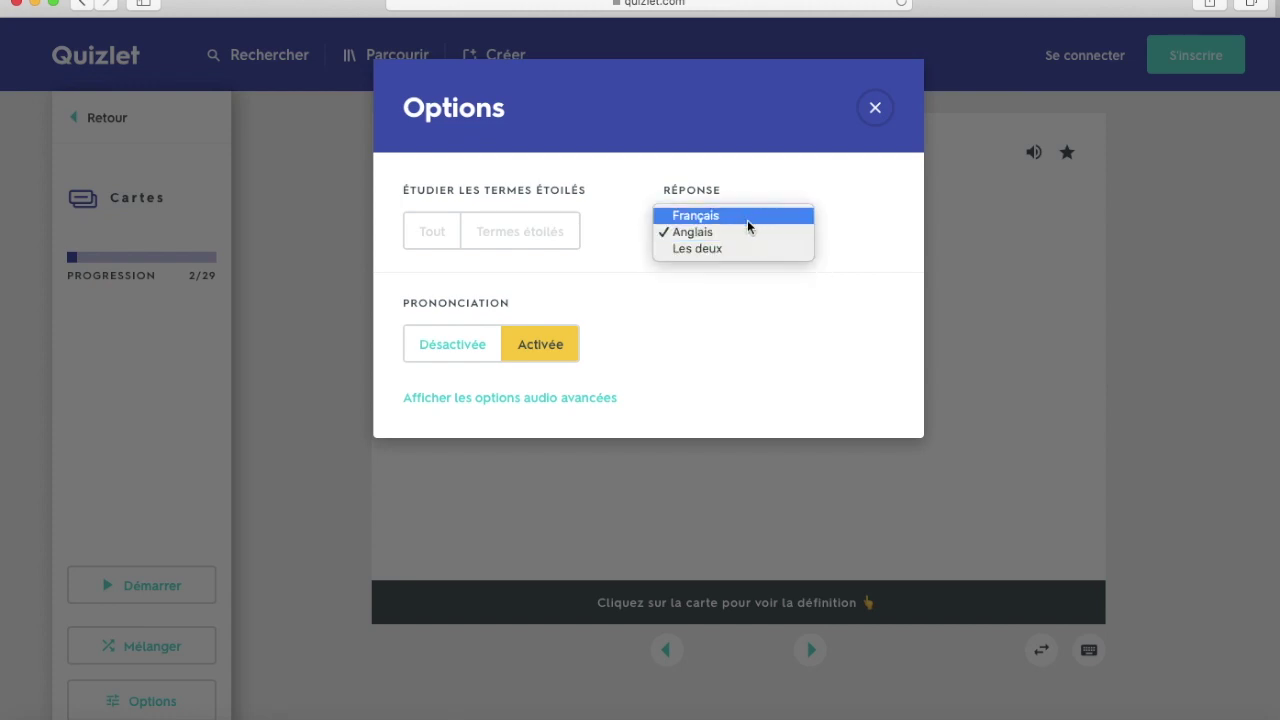
left_click(751, 235)
left_click(875, 109)
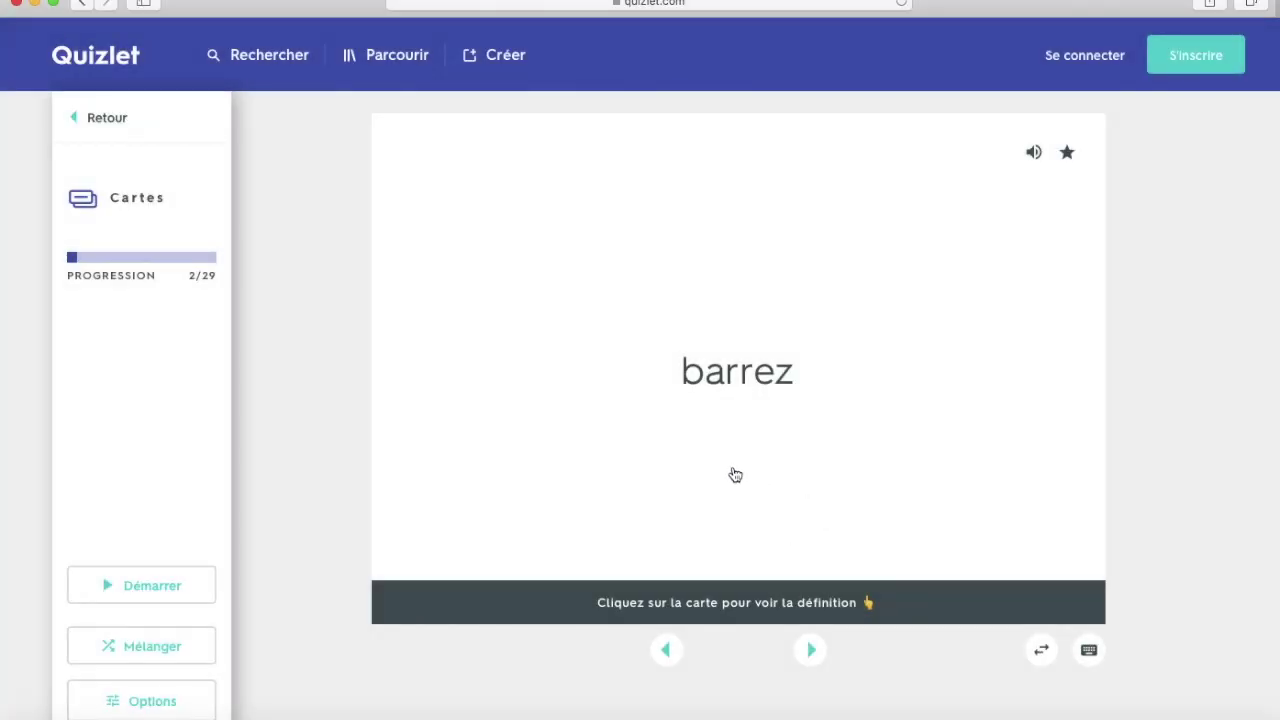
Step: Flip the barrez card, advance to the Citez le texte card and flip it too
left_click(735, 474)
left_click(811, 649)
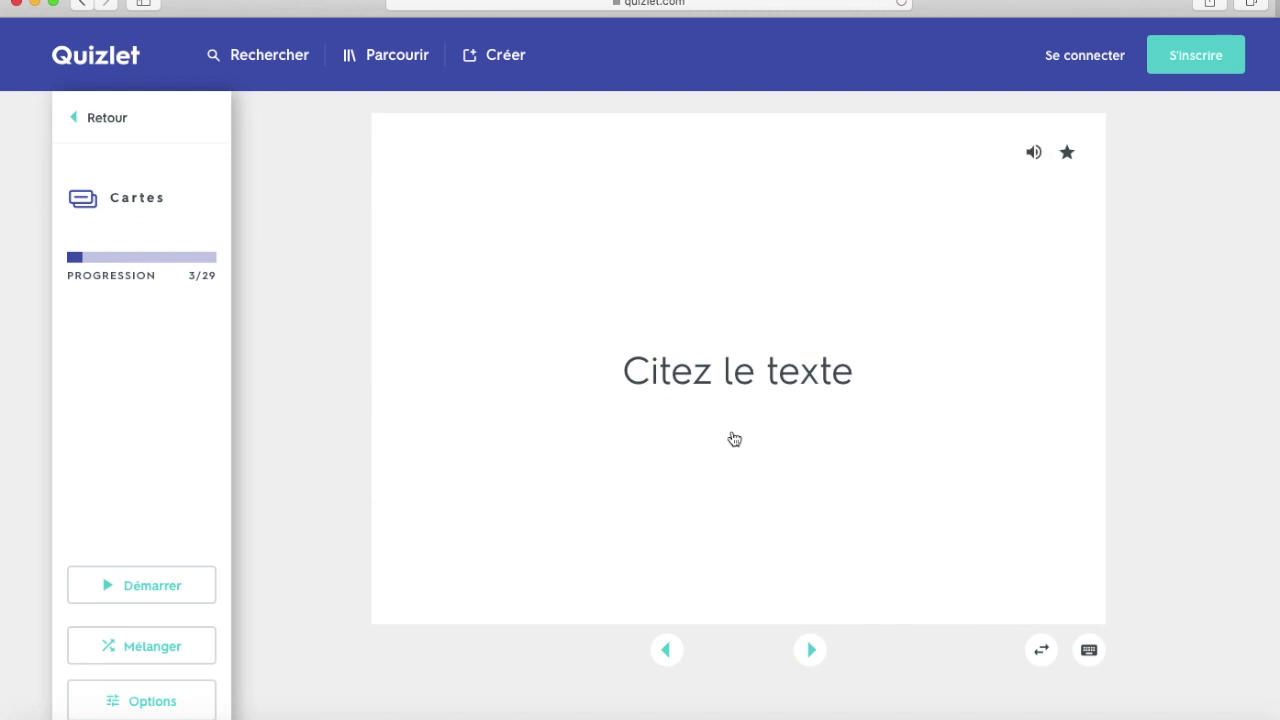
left_click(733, 439)
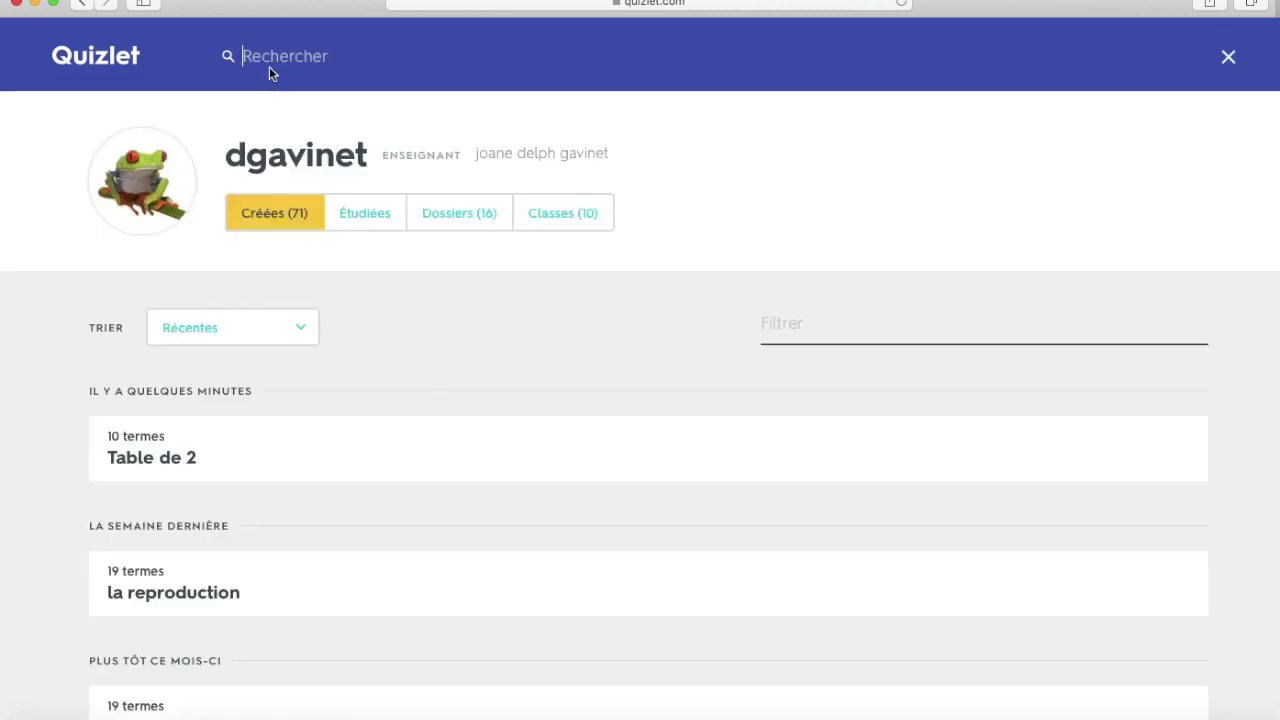
Step: Search Quizlet for "diagrammes SVT" and open the set "le système digestif - diagramme"
type("diagrammes SVT")
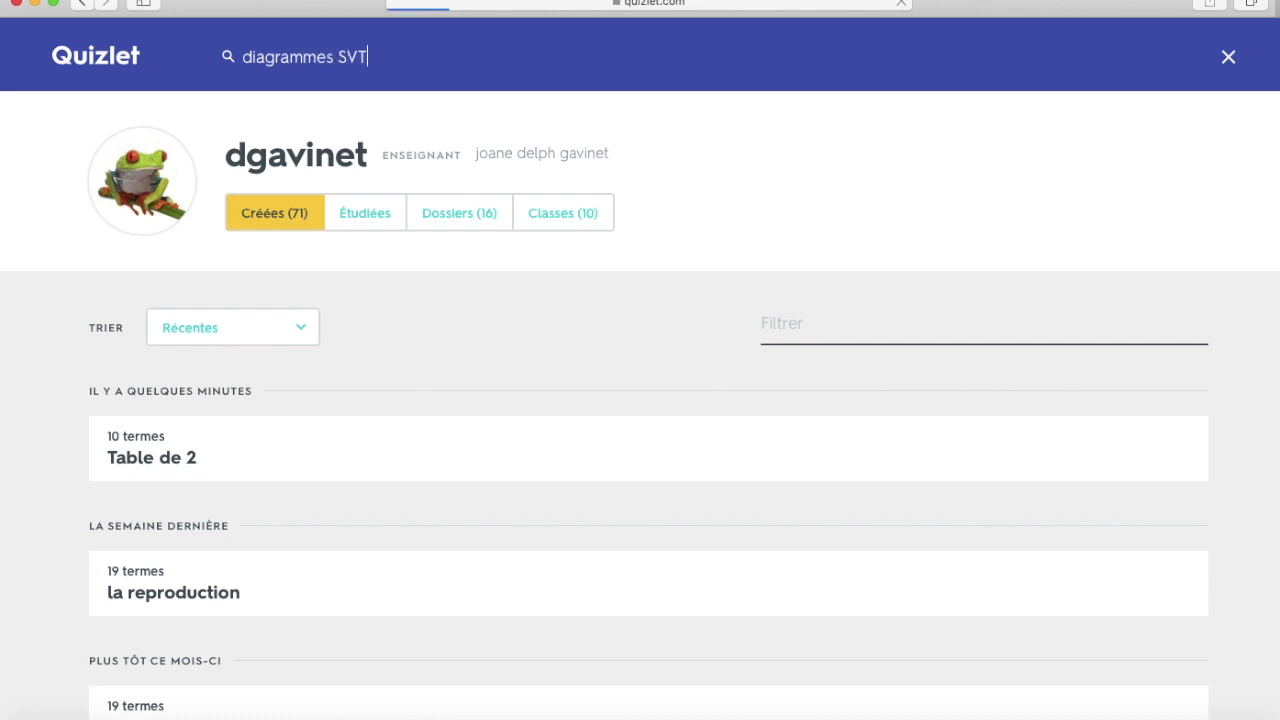
key("Return")
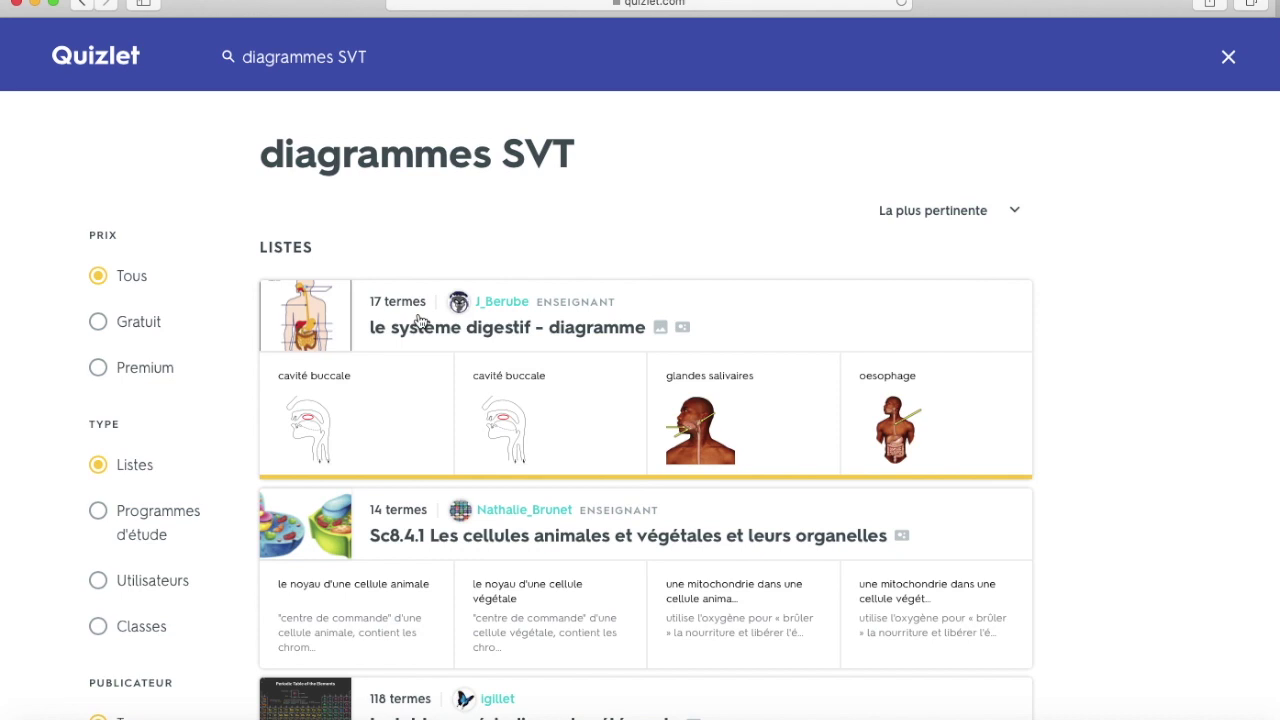
scroll(420, 321, "down", 5)
scroll(420, 321, "up", 3)
scroll(420, 321, "up", 1)
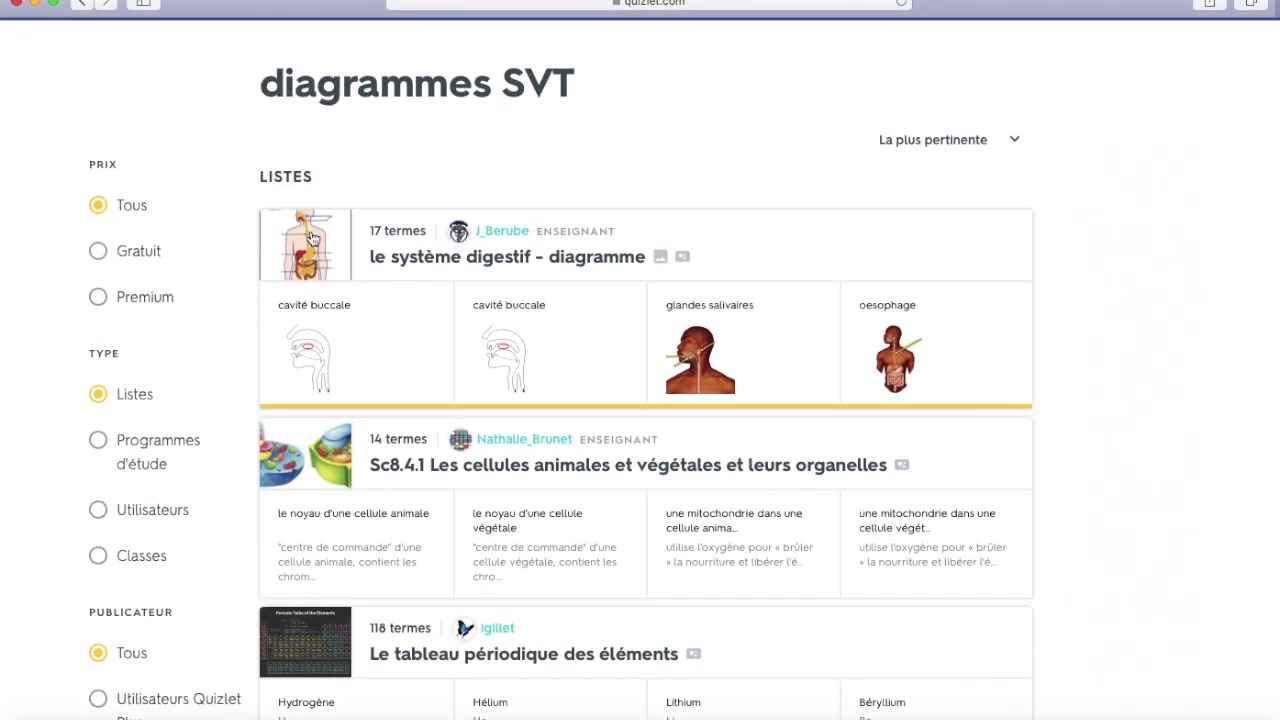
left_click(309, 243)
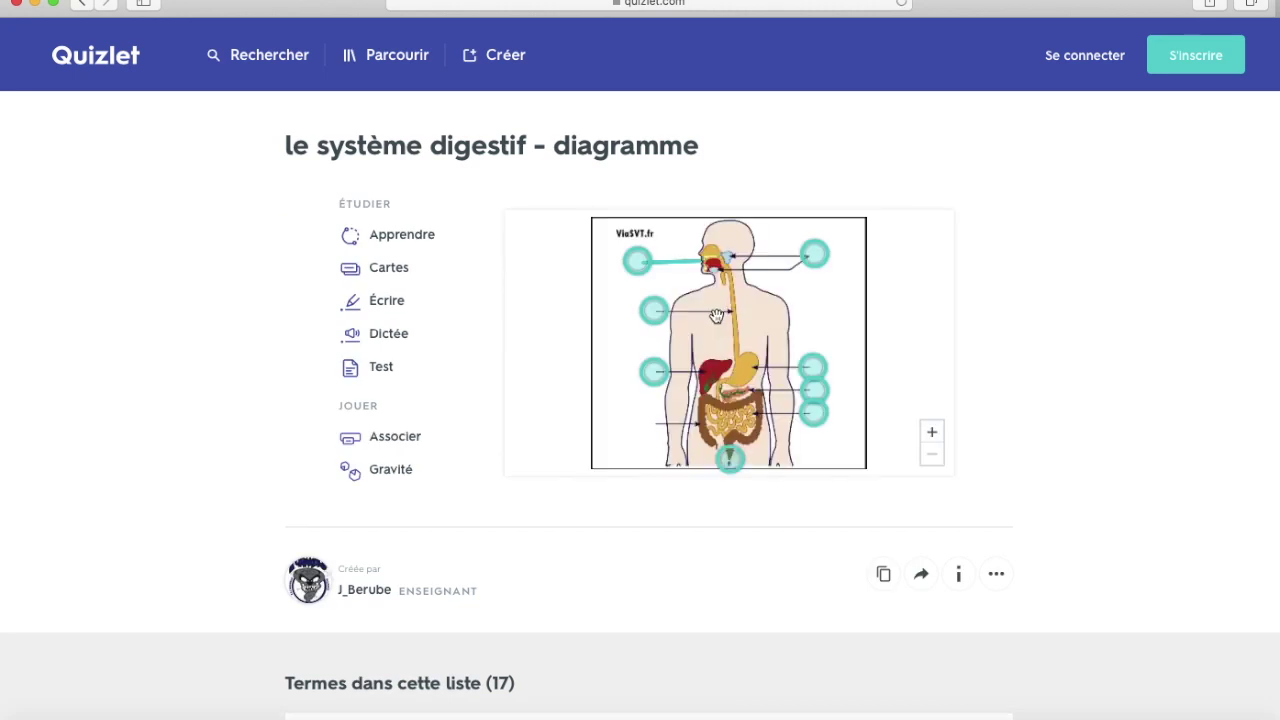
Step: Start the Apprendre mode for the digestive system diagram set
mouse_move(646, 267)
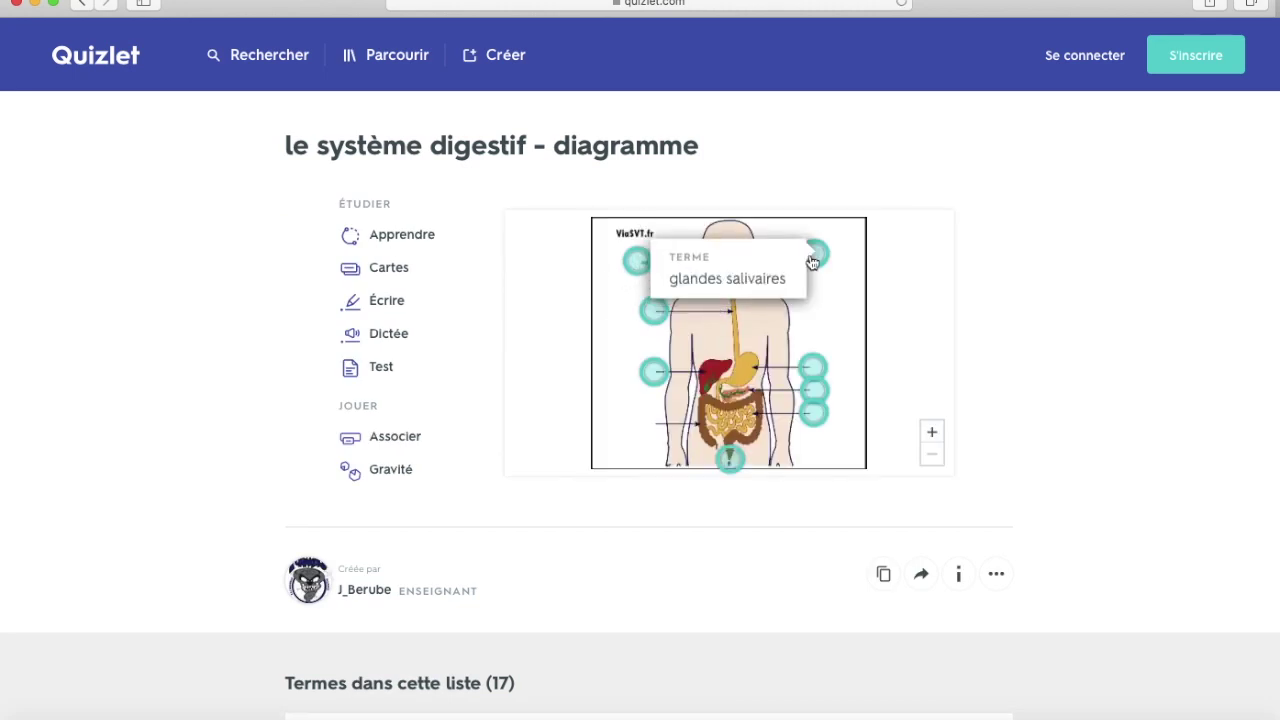
left_click(420, 245)
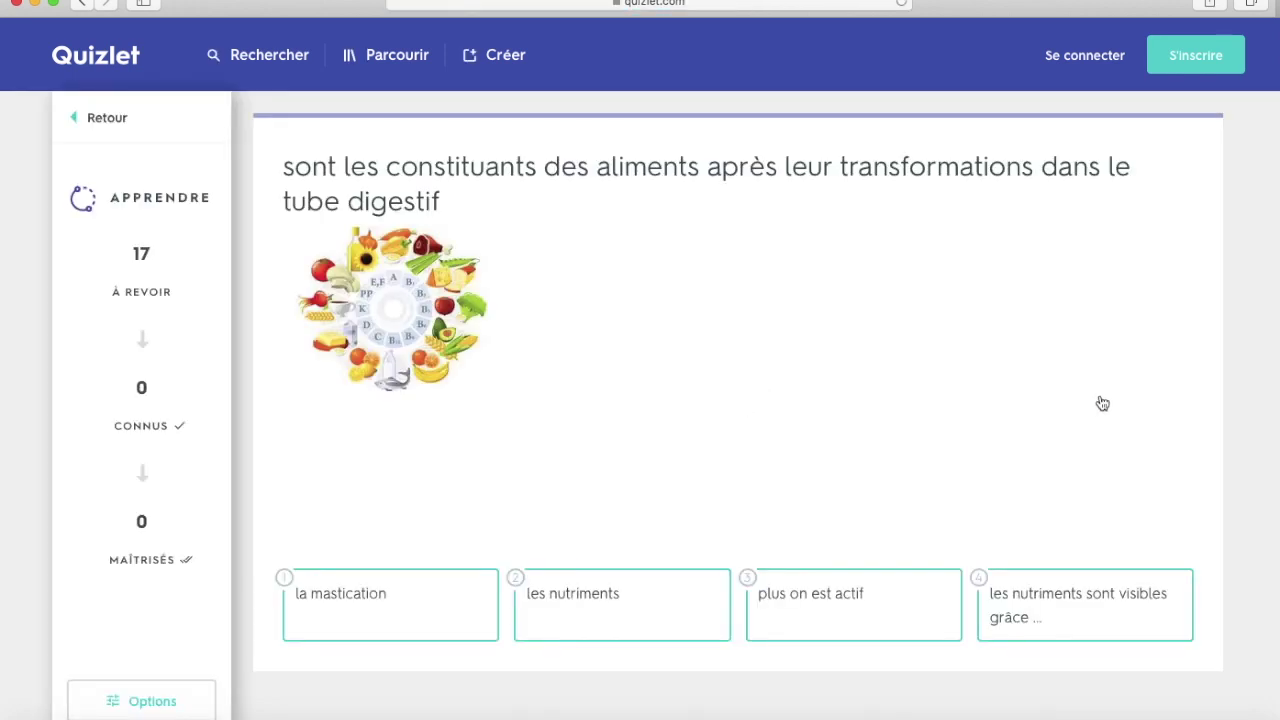